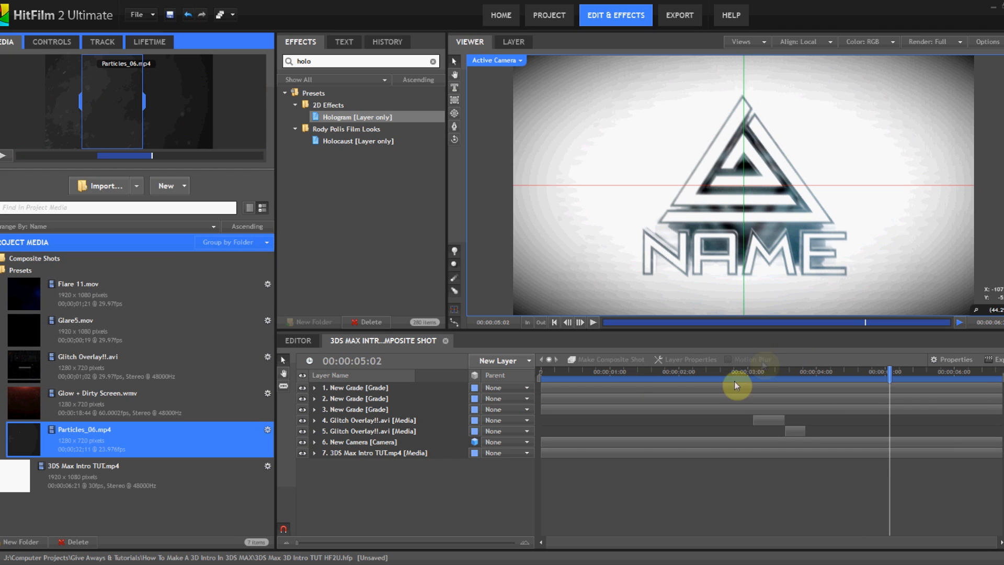
# Step: Clear all existing clips from the main editor timeline
pyautogui.click(292, 342)
pyautogui.moveTo(887, 409); pyautogui.dragTo(329, 520)
pyautogui.press('Delete')
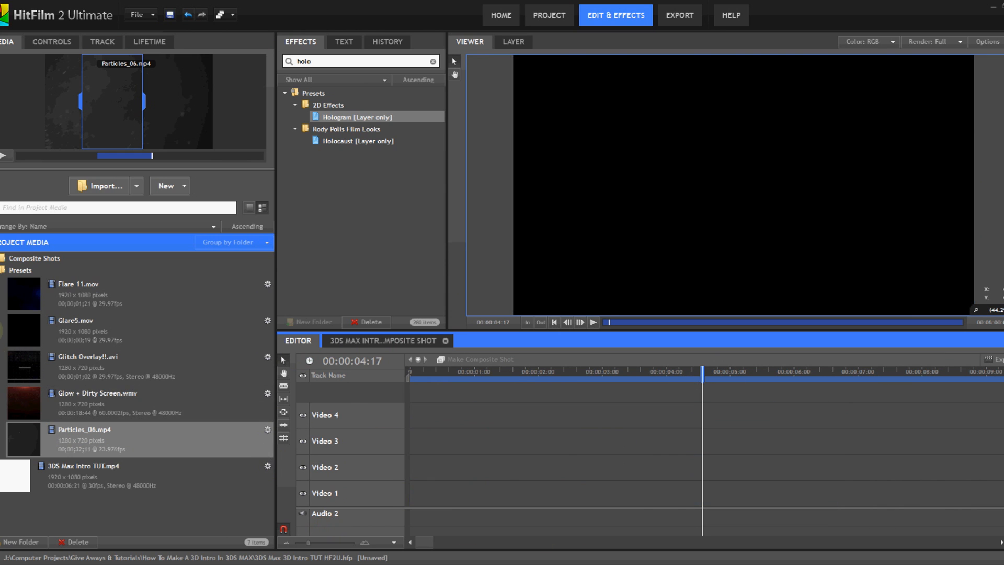
# Step: Place the 3DS Max Intro TUT.mp4 clip at the start of the Video 1 track and play it back
pyautogui.click(103, 473)
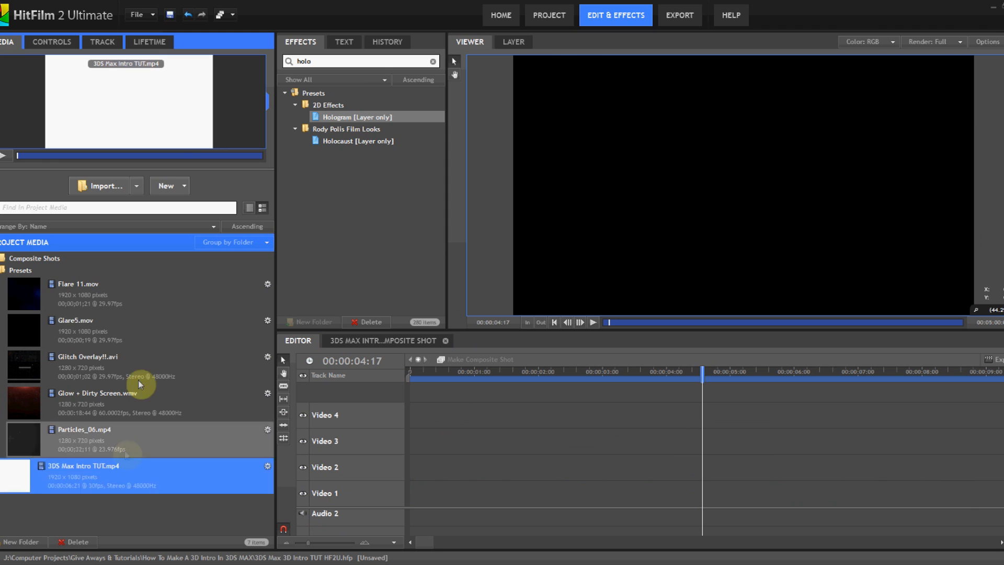
pyautogui.click(2, 156)
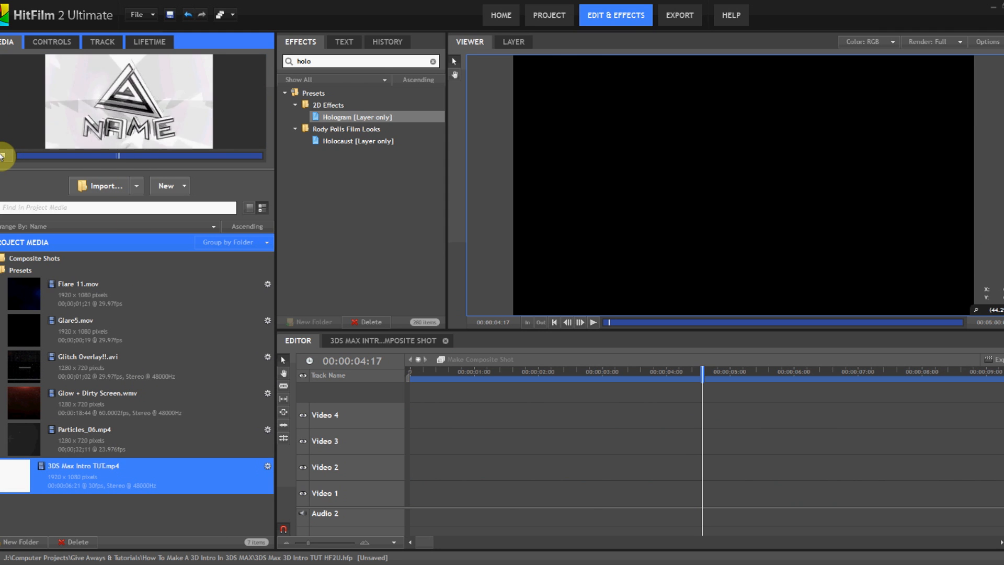
pyautogui.click(2, 156)
pyautogui.moveTo(109, 123); pyautogui.dragTo(411, 495)
pyautogui.click(433, 375)
pyautogui.moveTo(433, 375); pyautogui.dragTo(353, 387)
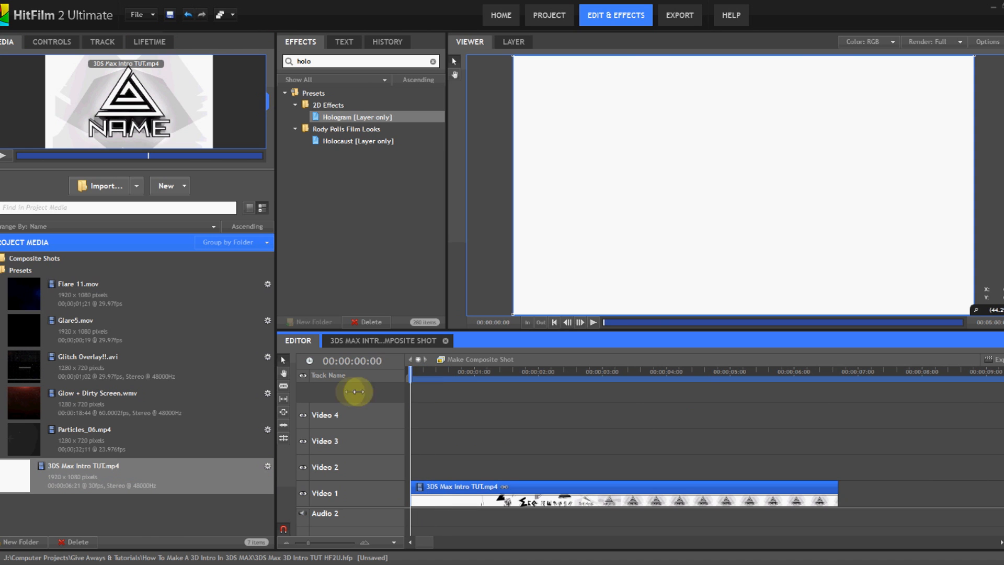
pyautogui.click(592, 322)
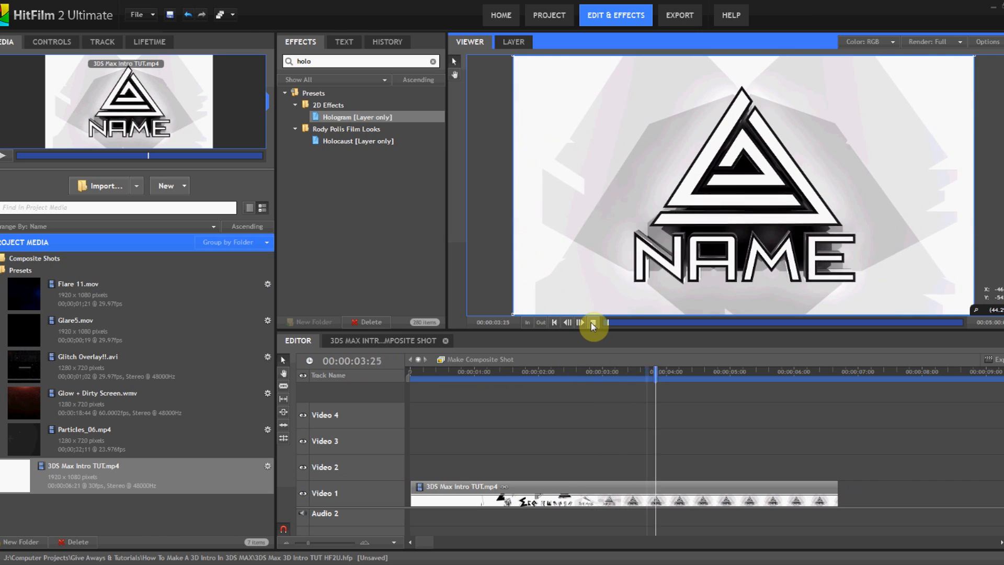
pyautogui.click(592, 322)
# Step: Convert the 3DS Max Intro TUT.mp4 clip on the Video 1 track into a composite shot
pyautogui.click(564, 489)
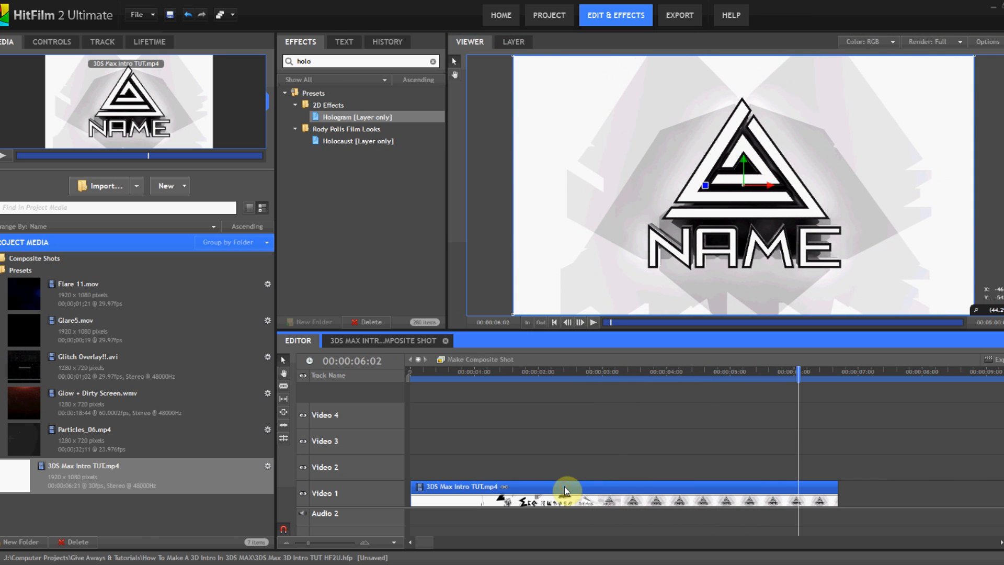
pyautogui.rightClick(458, 493)
pyautogui.click(490, 438)
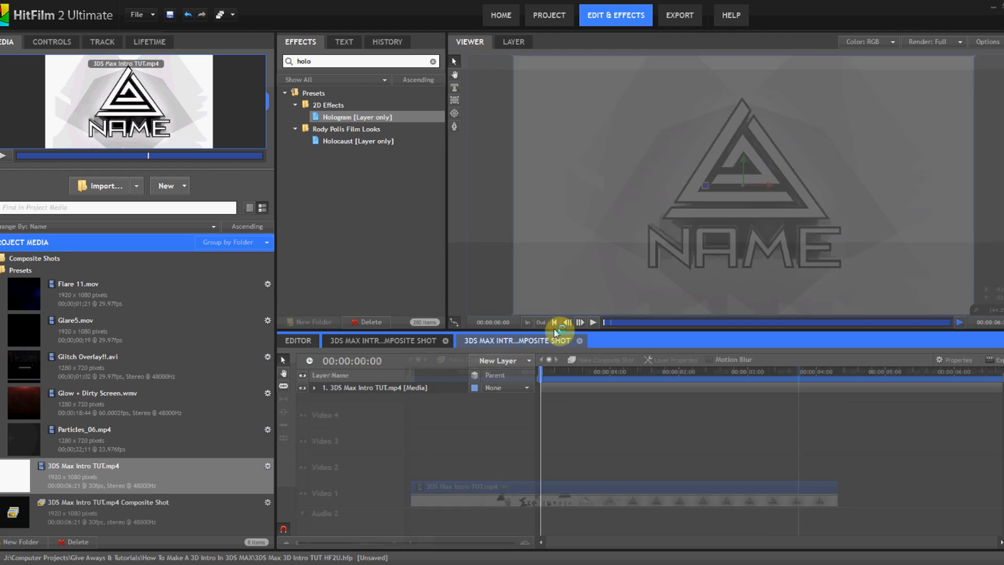
# Step: Add a grade layer above the intro video in the composite shot and apply the Vignette 1080p preset to it
pyautogui.click(399, 389)
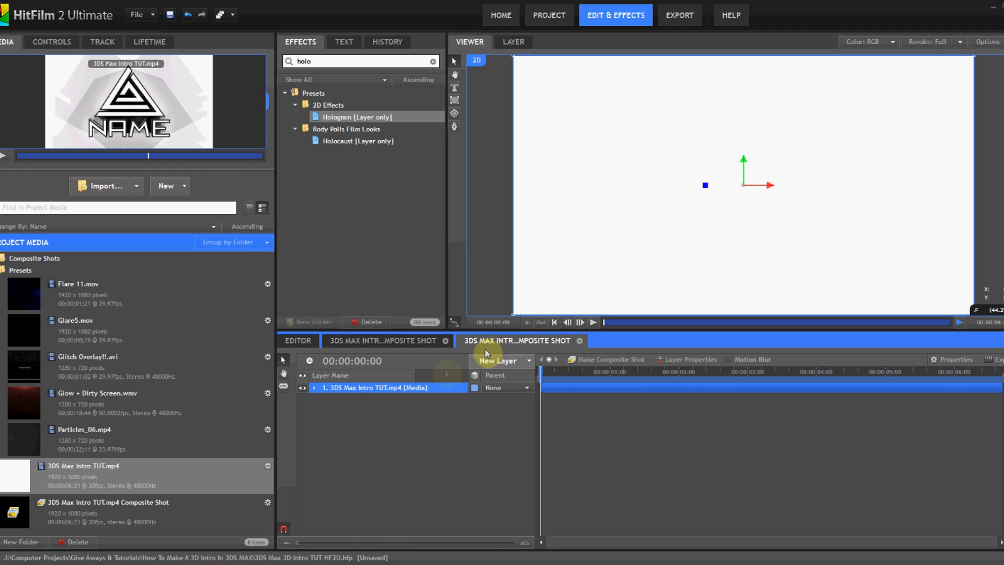
pyautogui.click(508, 362)
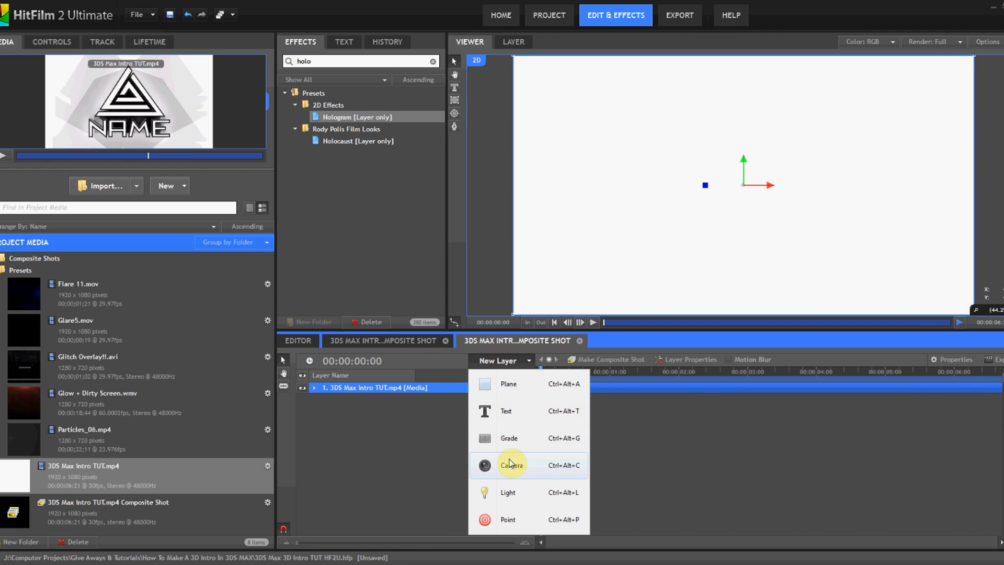
pyautogui.click(511, 448)
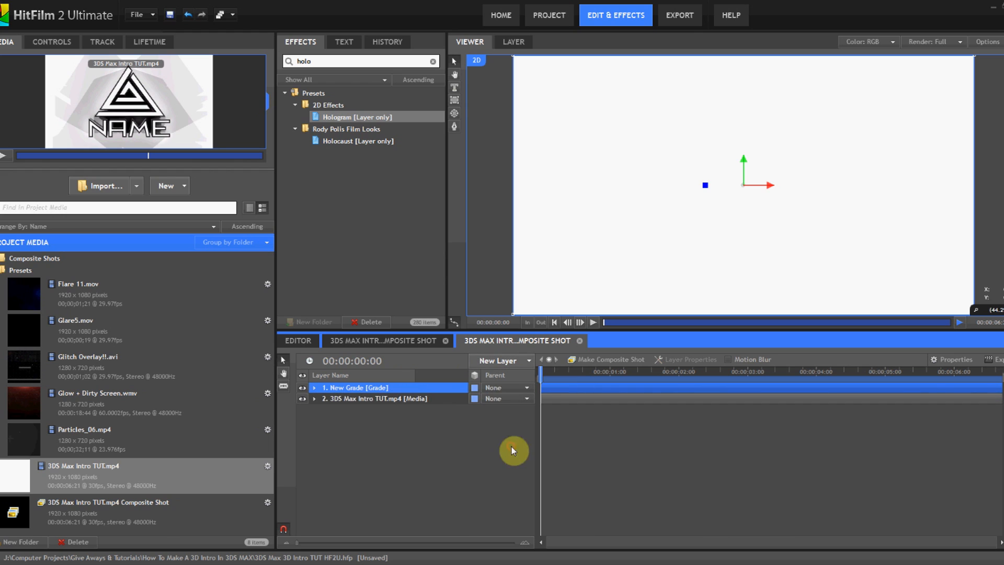
pyautogui.click(358, 62)
pyautogui.write('vign')
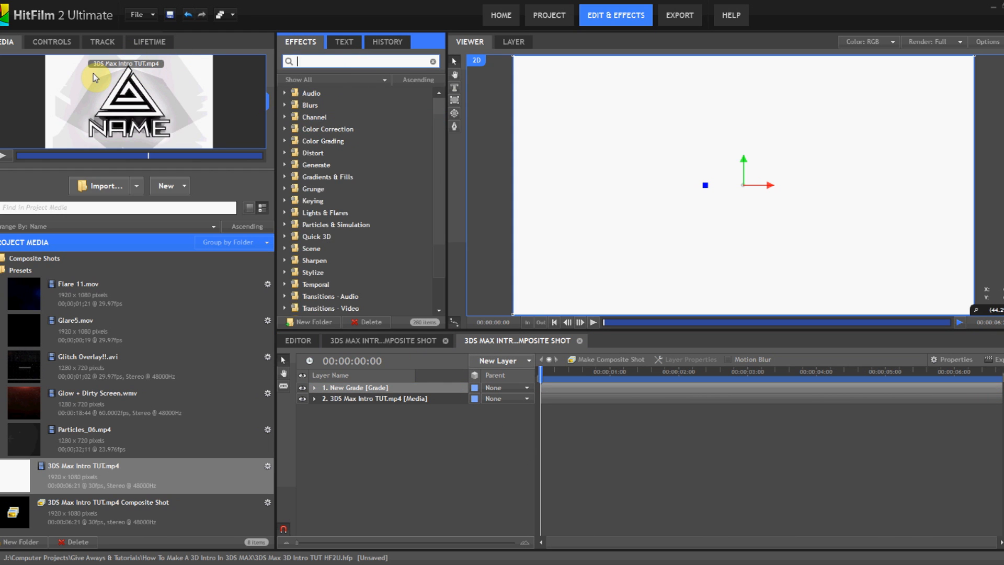
pyautogui.moveTo(338, 141); pyautogui.dragTo(381, 390)
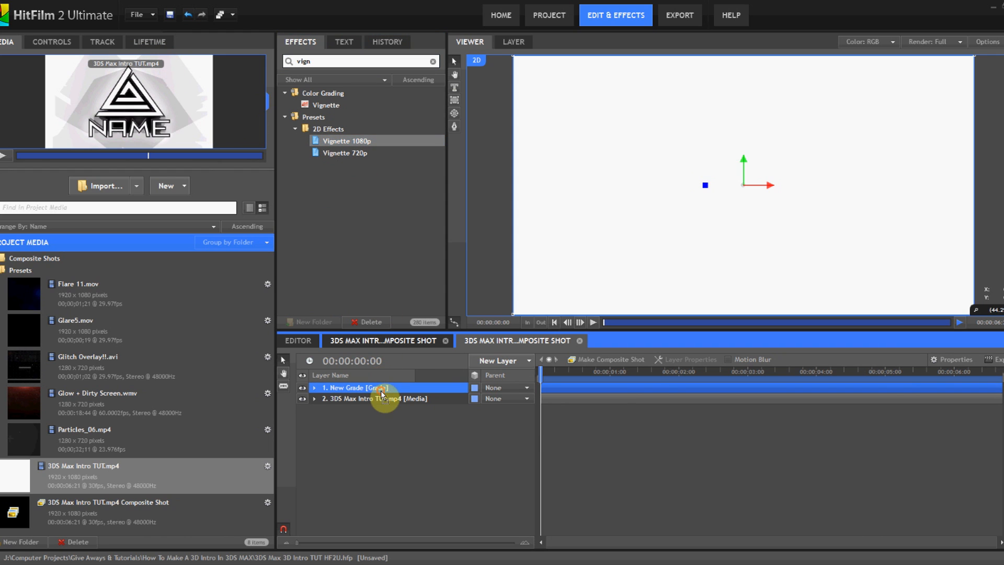
# Step: Add the Brightness & Contrast effect to the grade layer holding the vignette
pyautogui.doubleClick(335, 62)
pyautogui.write('brigh')
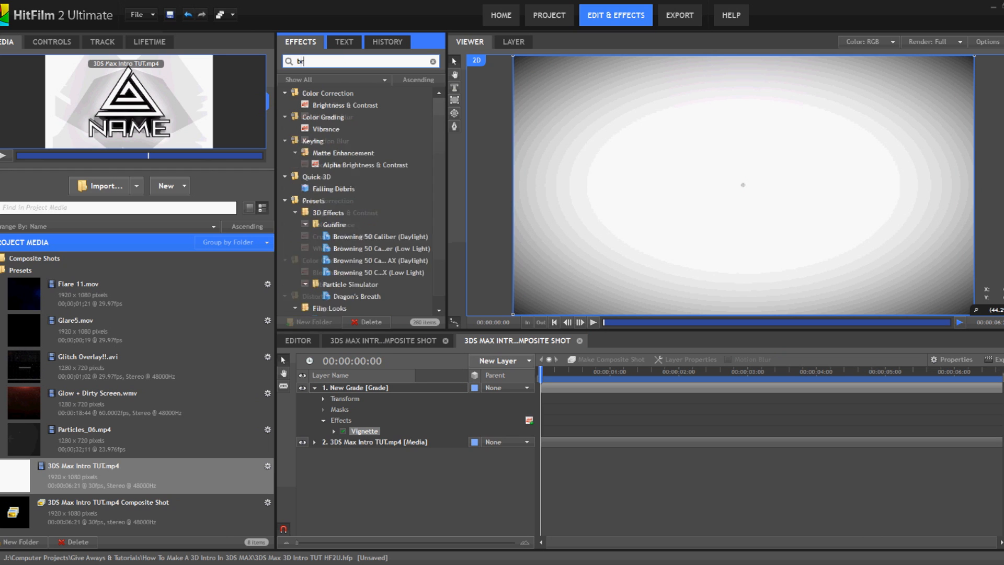
pyautogui.moveTo(342, 105); pyautogui.dragTo(390, 403)
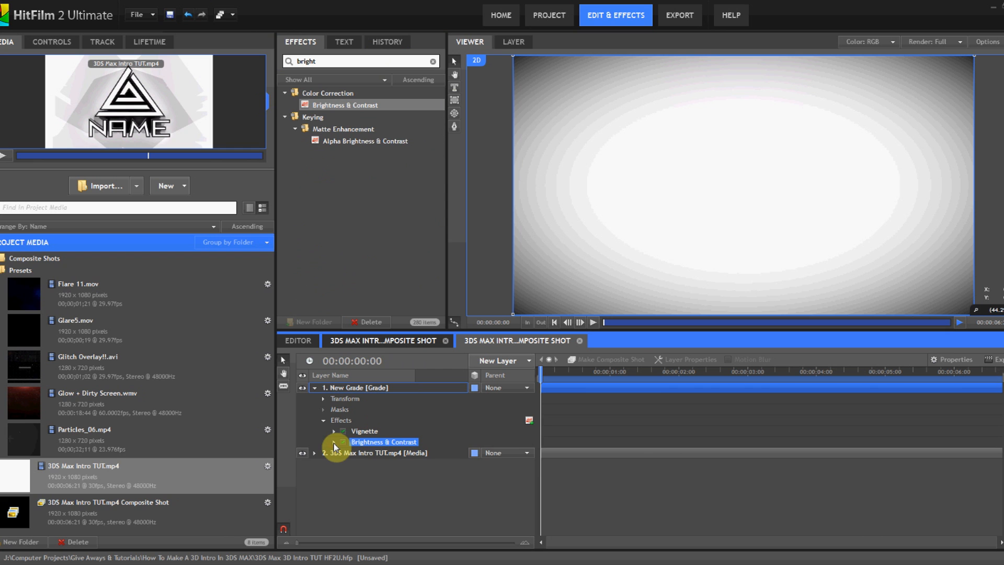
# Step: Set the grade layer's brightness to -4.0 and contrast to 5.0, checking the look at several points of the intro
pyautogui.click(334, 442)
pyautogui.click(623, 373)
pyautogui.moveTo(623, 375); pyautogui.dragTo(682, 375)
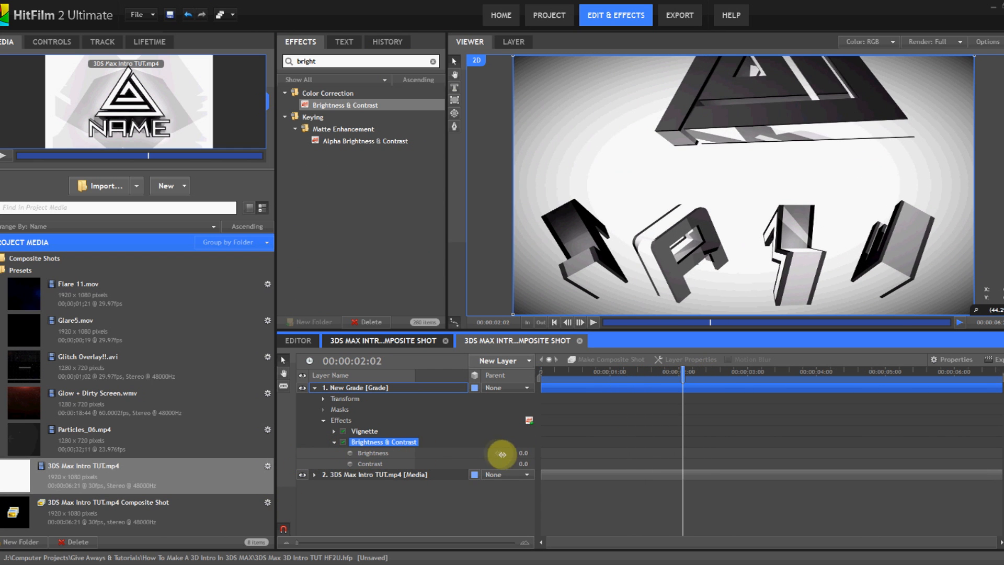
pyautogui.moveTo(497, 451); pyautogui.dragTo(518, 455)
pyautogui.click(554, 512)
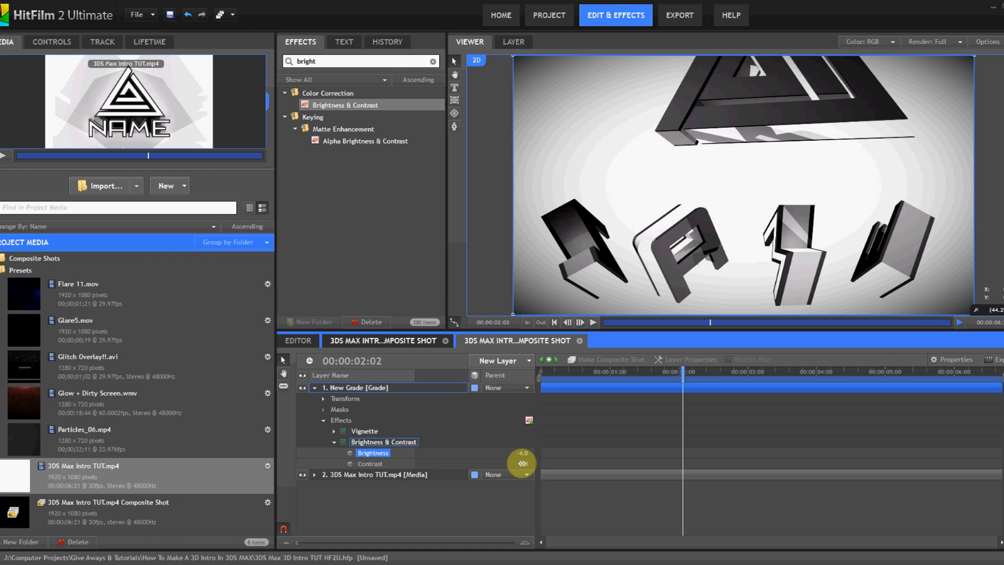
pyautogui.moveTo(526, 465)
pyautogui.mouseDown()
pyautogui.moveTo(535, 463)
pyautogui.moveTo(527, 466)
pyautogui.mouseUp()
pyautogui.click(497, 515)
pyautogui.moveTo(622, 377); pyautogui.dragTo(762, 381)
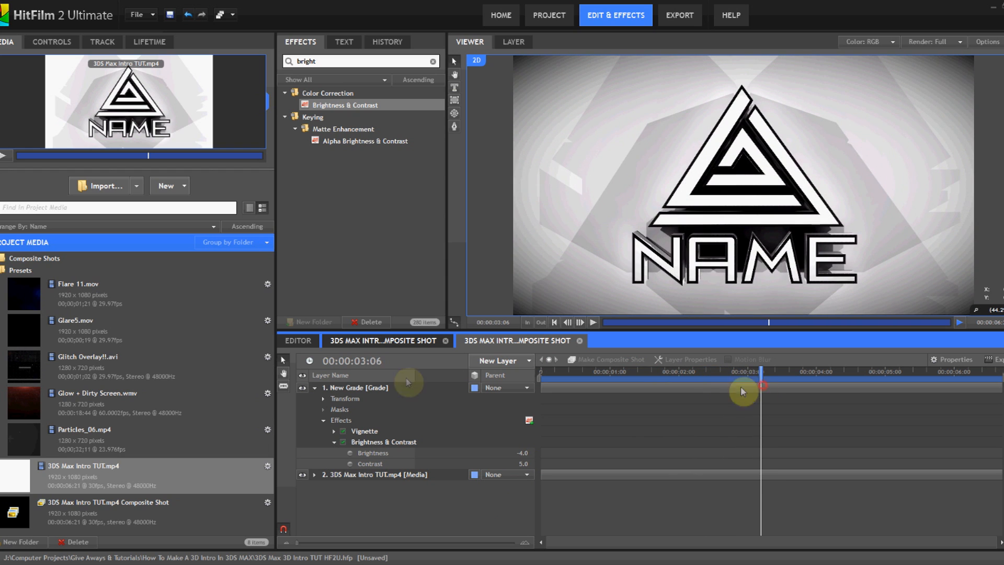
# Step: Collapse the grade layer's properties and rename the layer Vignette
pyautogui.click(340, 441)
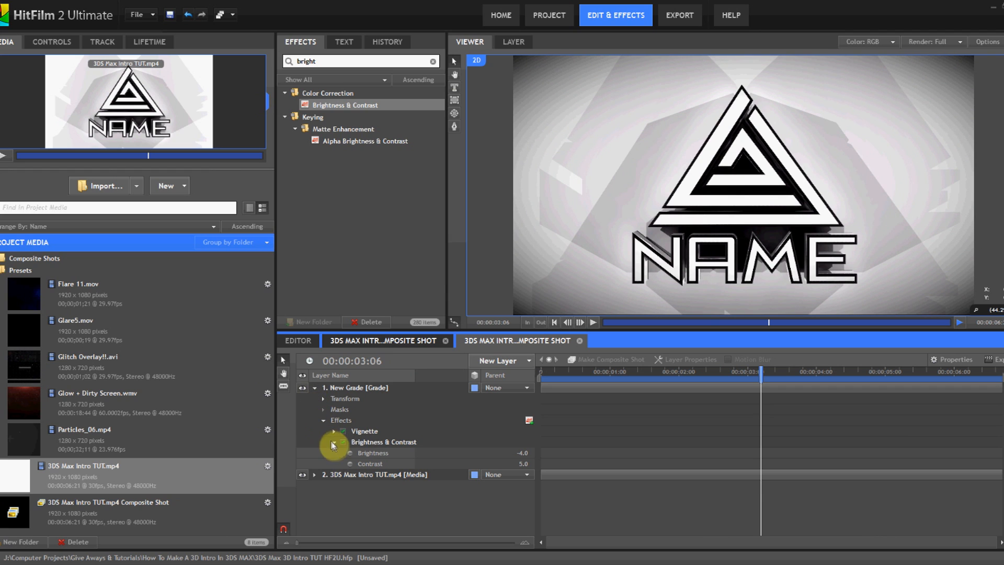
pyautogui.click(334, 442)
pyautogui.click(321, 423)
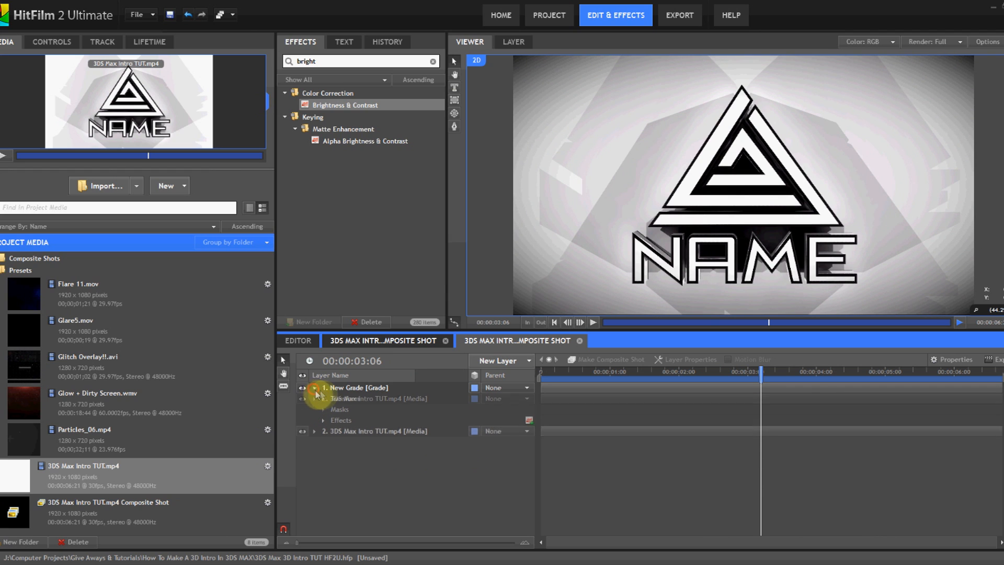
pyautogui.click(314, 388)
pyautogui.click(361, 387)
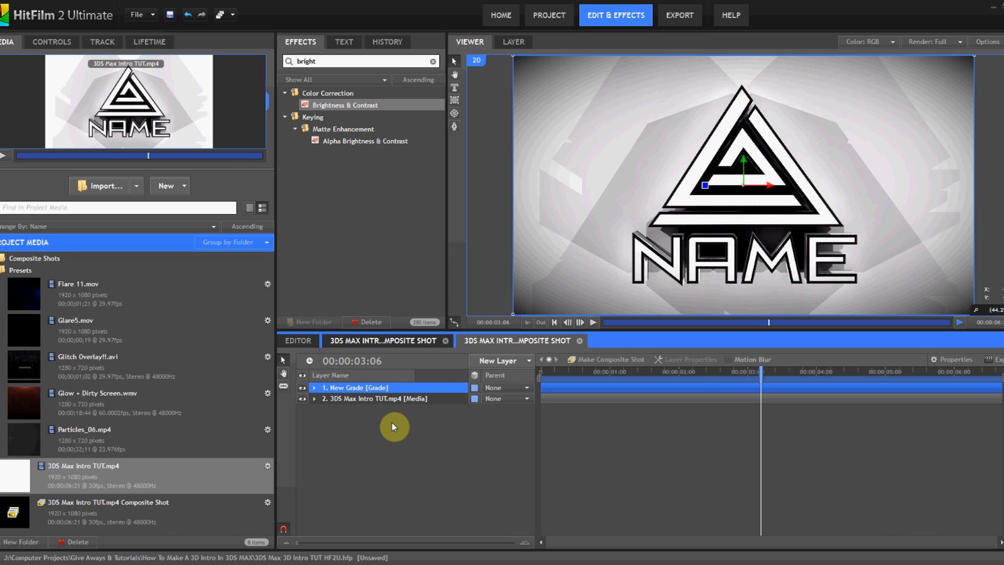
pyautogui.press('F2')
pyautogui.write('V')
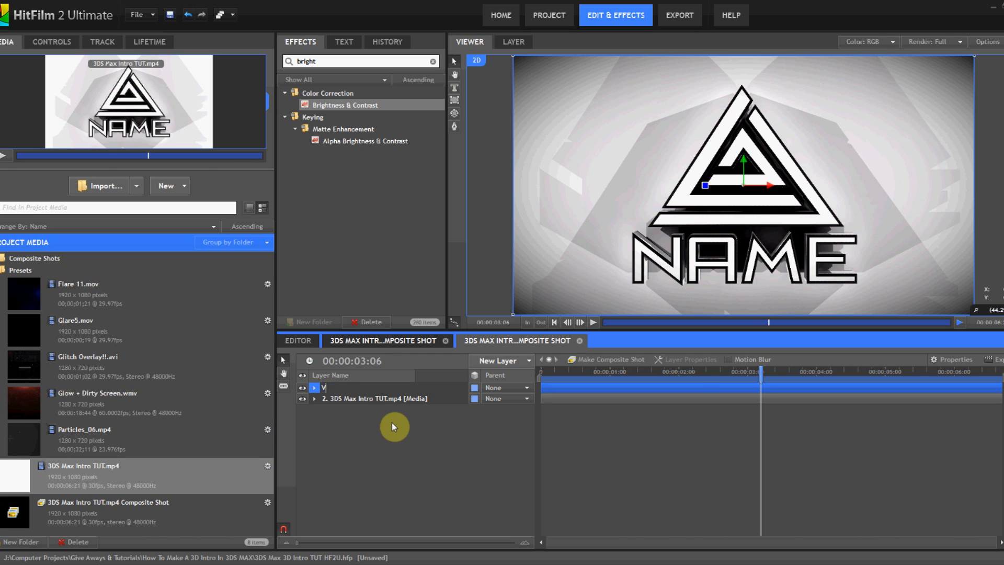
pyautogui.write('ignette')
pyautogui.press('Return')
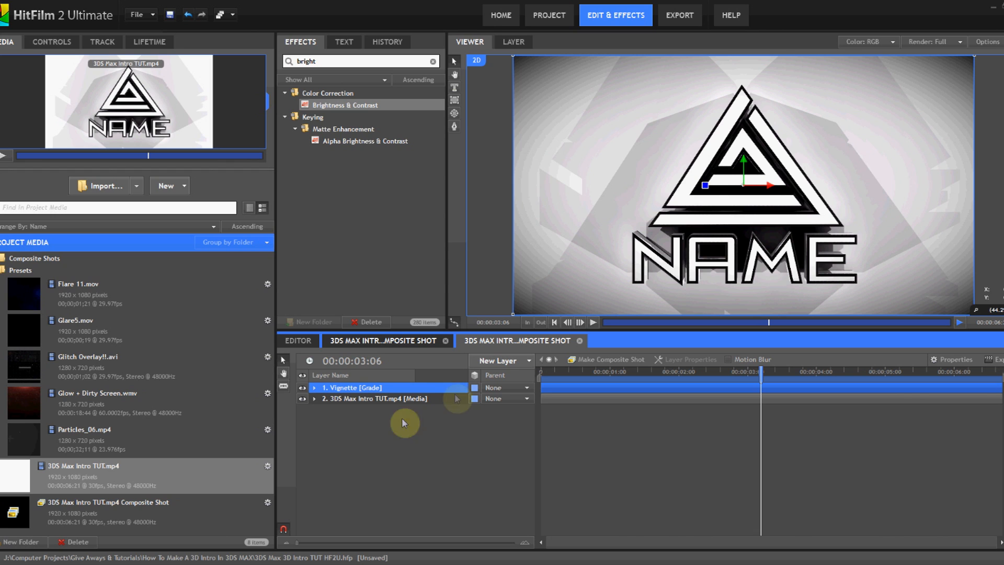
# Step: Add a second grade layer, position it below the Vignette layer, and apply the Lens Dirt effect to it
pyautogui.click(501, 360)
pyautogui.click(523, 442)
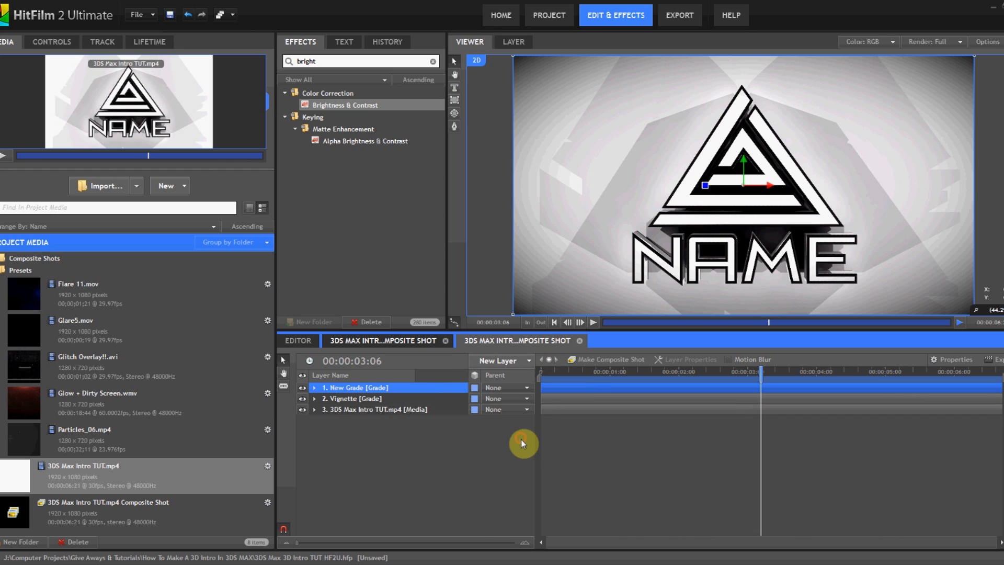
pyautogui.click(343, 62)
pyautogui.write('lens')
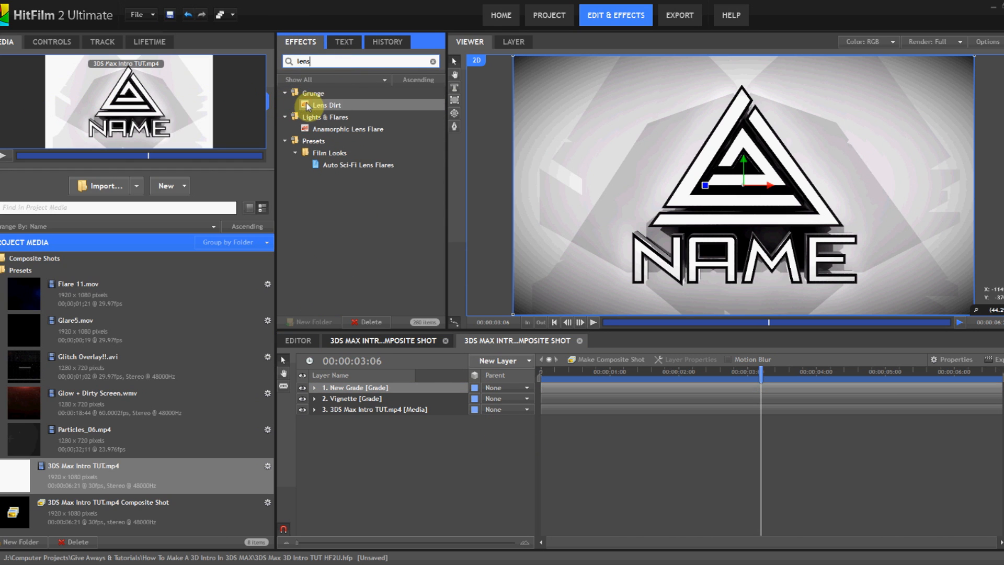
pyautogui.moveTo(306, 106); pyautogui.dragTo(357, 444)
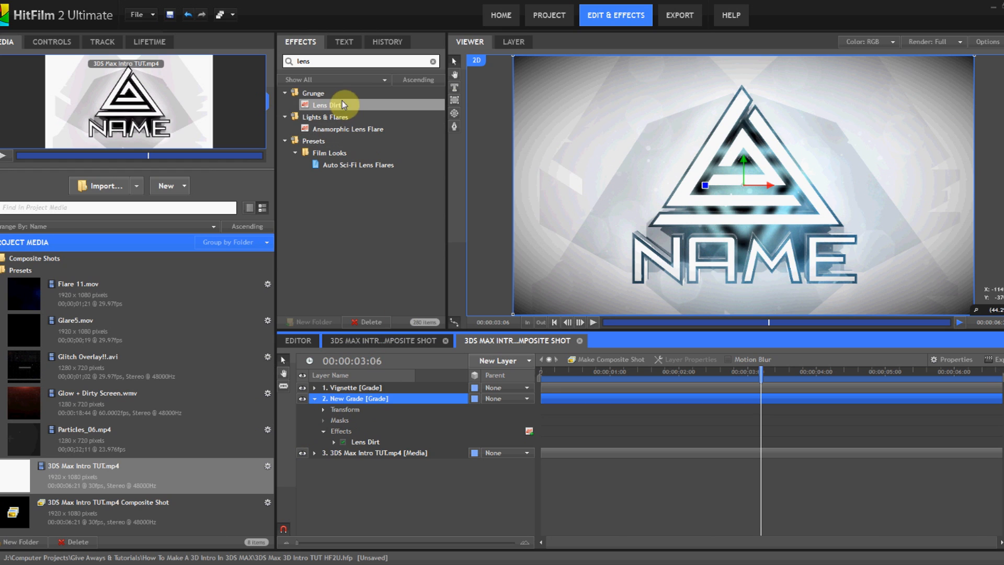
# Step: Add the Shake effect to the grade layer that holds the Lens Dirt effect
pyautogui.doubleClick(303, 61)
pyautogui.write('shake')
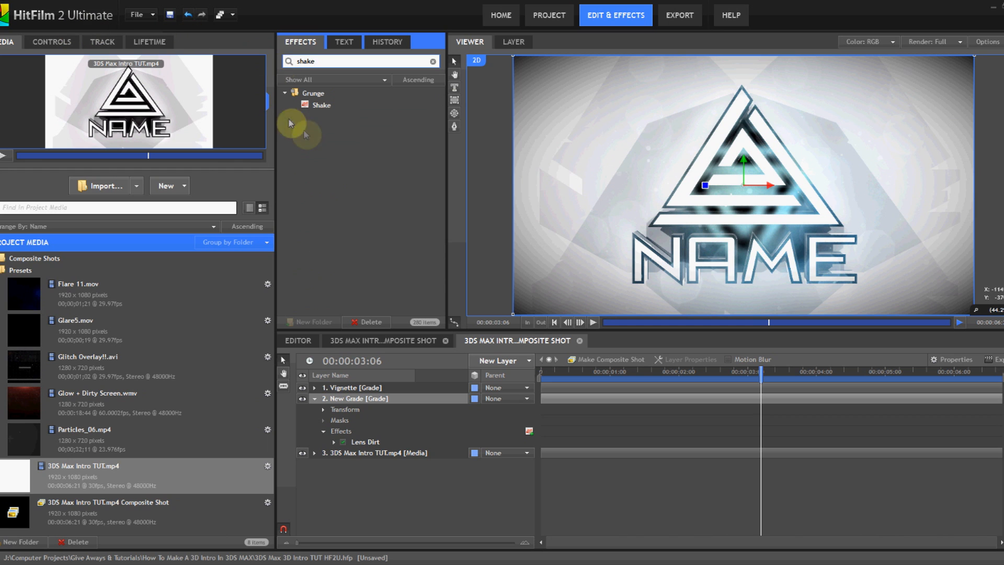
pyautogui.moveTo(315, 106); pyautogui.dragTo(365, 448)
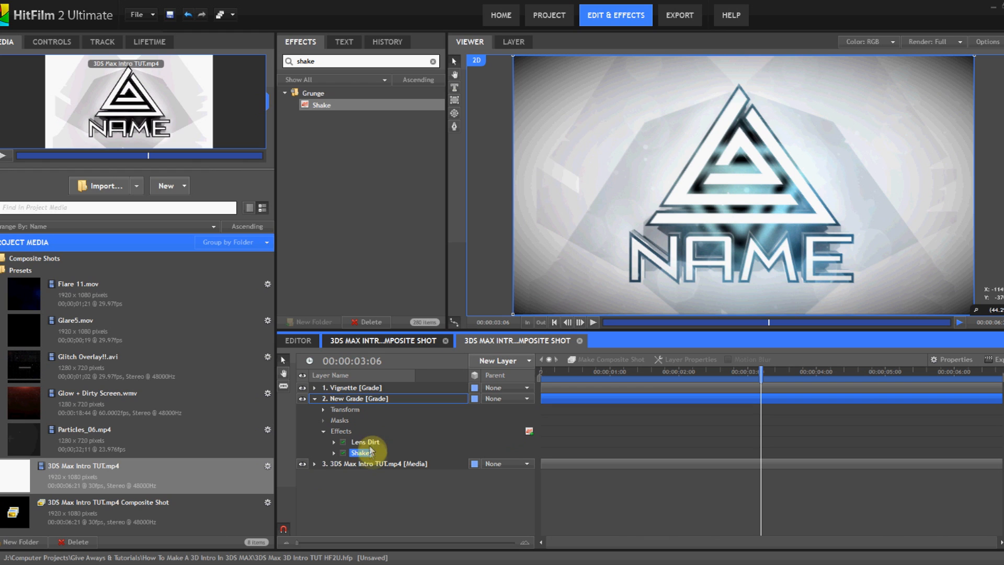
# Step: Set the Lens Dirt intensity to 0.75, checking the effect at several points of the intro
pyautogui.click(333, 453)
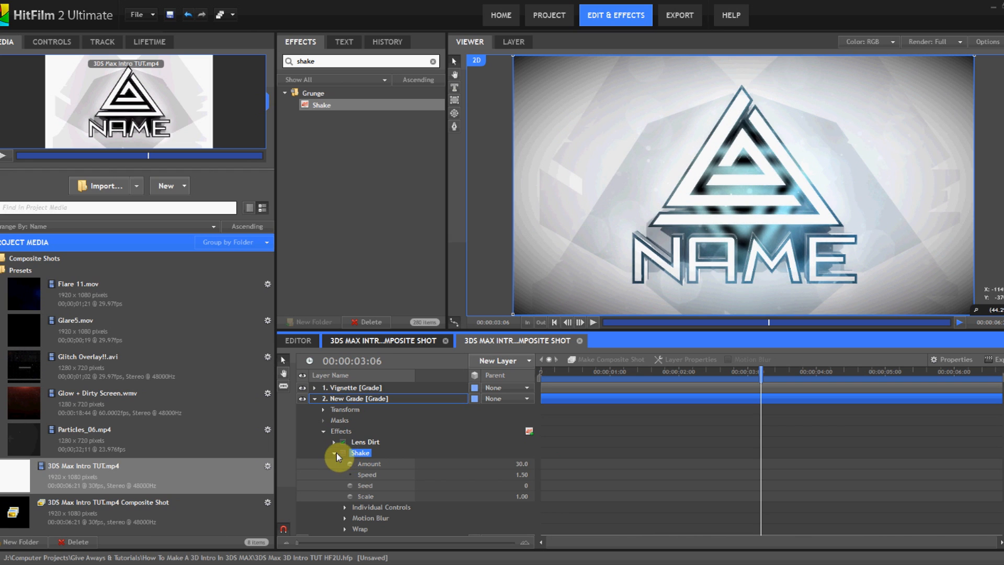
pyautogui.click(335, 453)
pyautogui.click(334, 442)
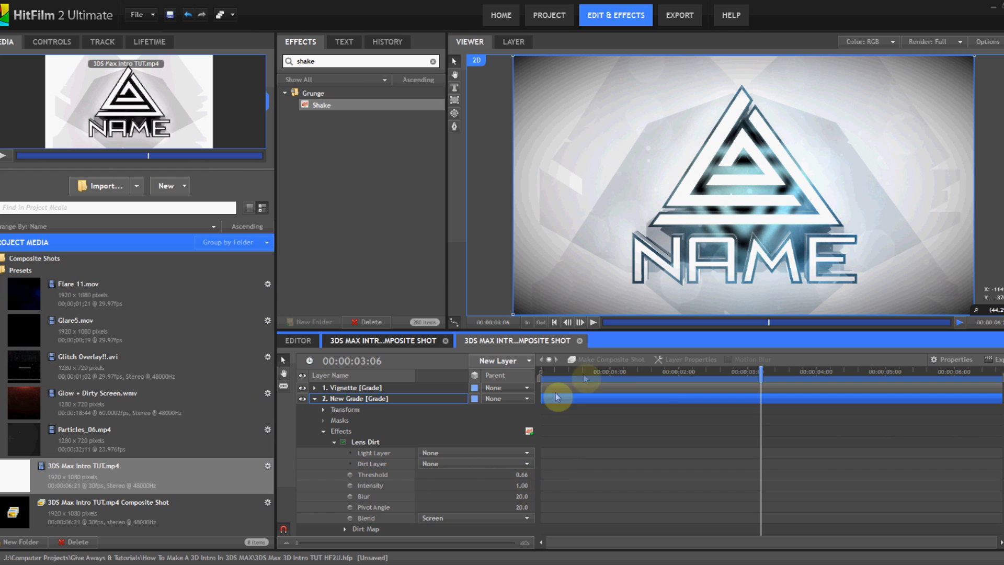
pyautogui.click(571, 373)
pyautogui.moveTo(582, 375); pyautogui.dragTo(627, 378)
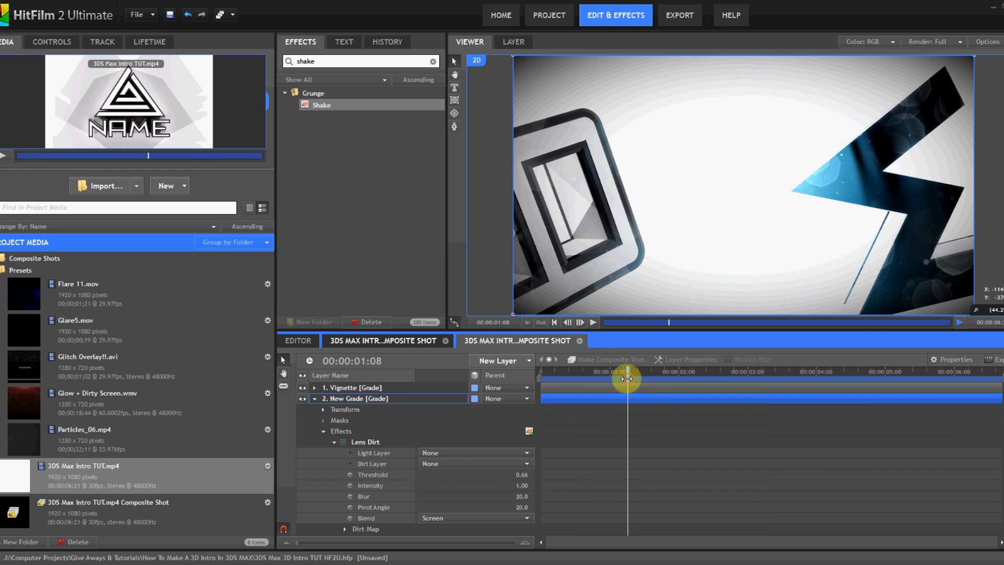
pyautogui.click(735, 371)
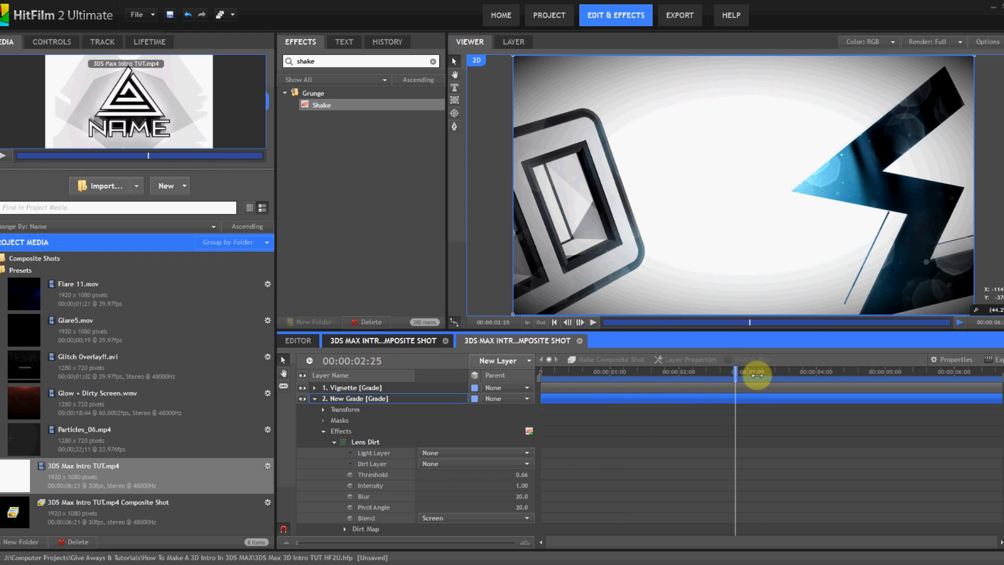
pyautogui.moveTo(757, 374); pyautogui.dragTo(761, 375)
pyautogui.click(523, 487)
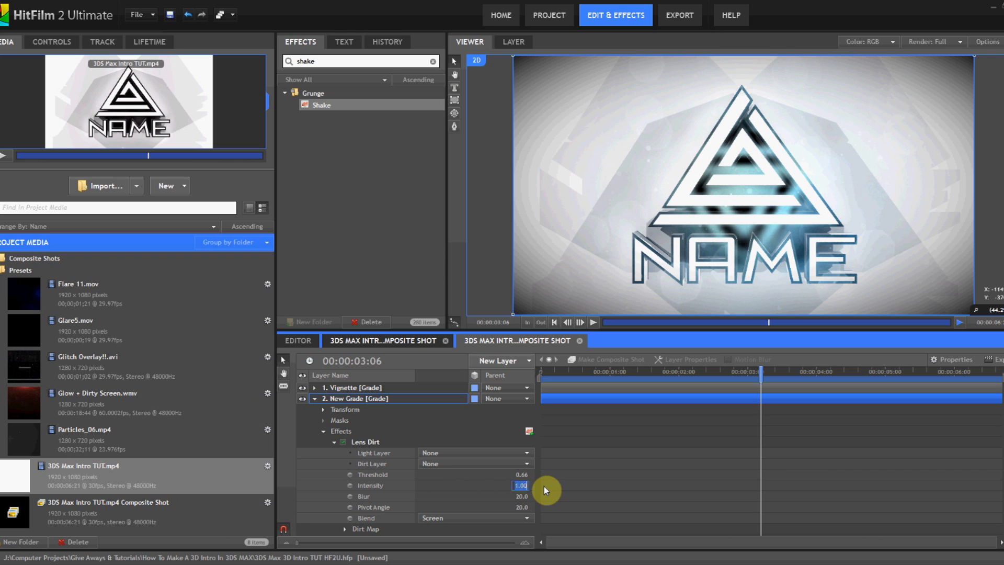
pyautogui.write('.75')
pyautogui.press('Return')
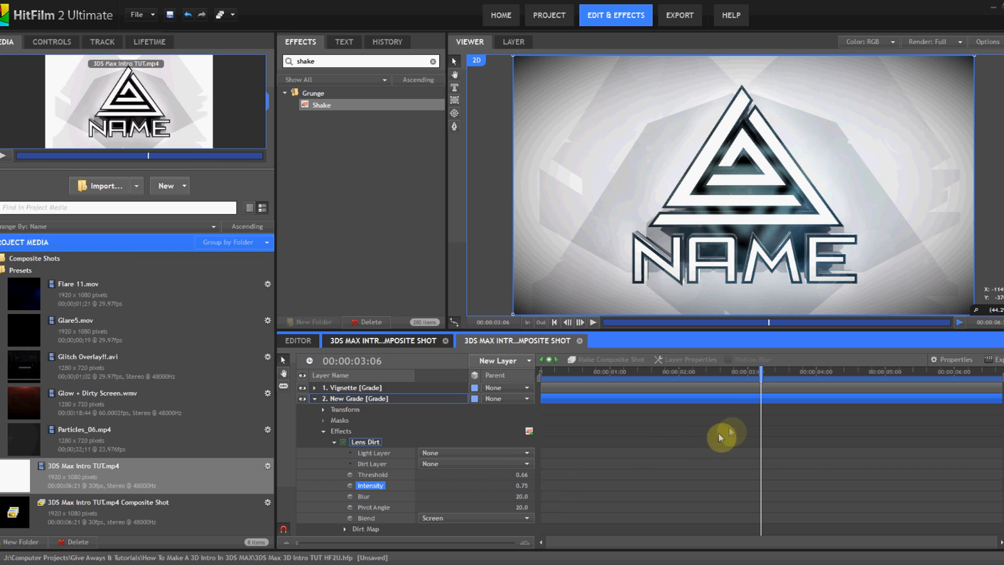
pyautogui.moveTo(680, 381); pyautogui.dragTo(737, 390)
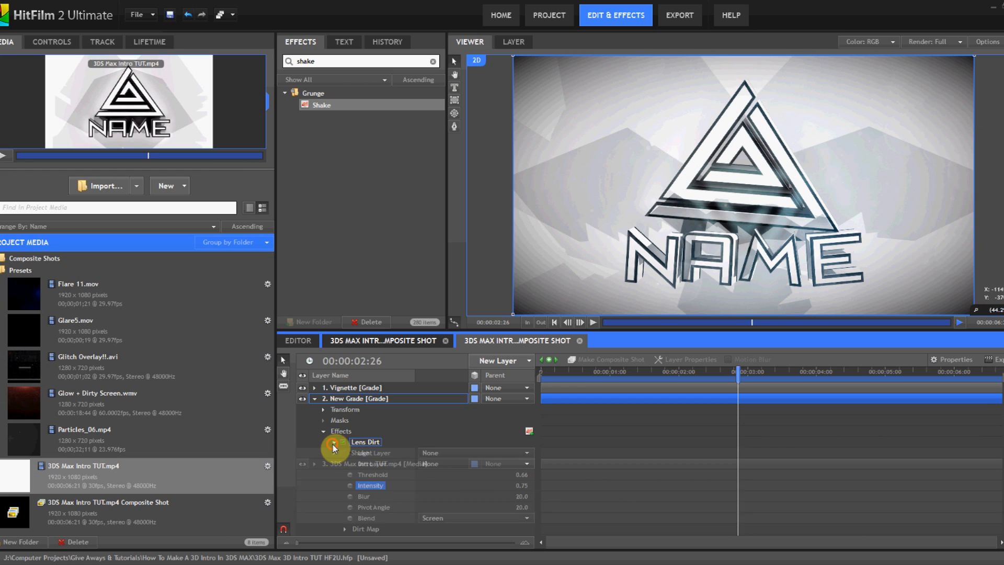
# Step: Temporarily disable the Lens Dirt and Shake effects on the second grade layer and show the Shake settings
pyautogui.click(335, 443)
pyautogui.click(334, 453)
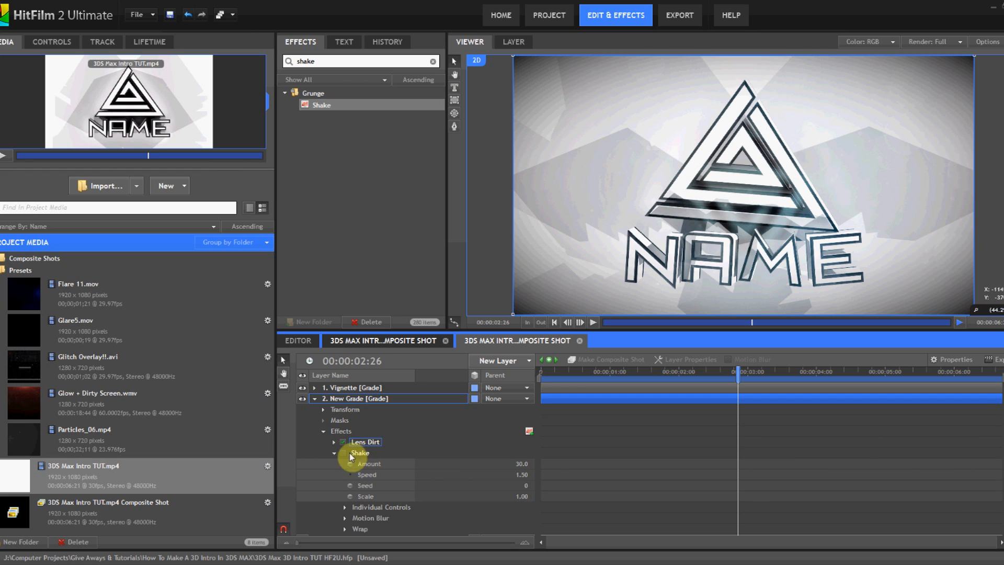
pyautogui.click(342, 442)
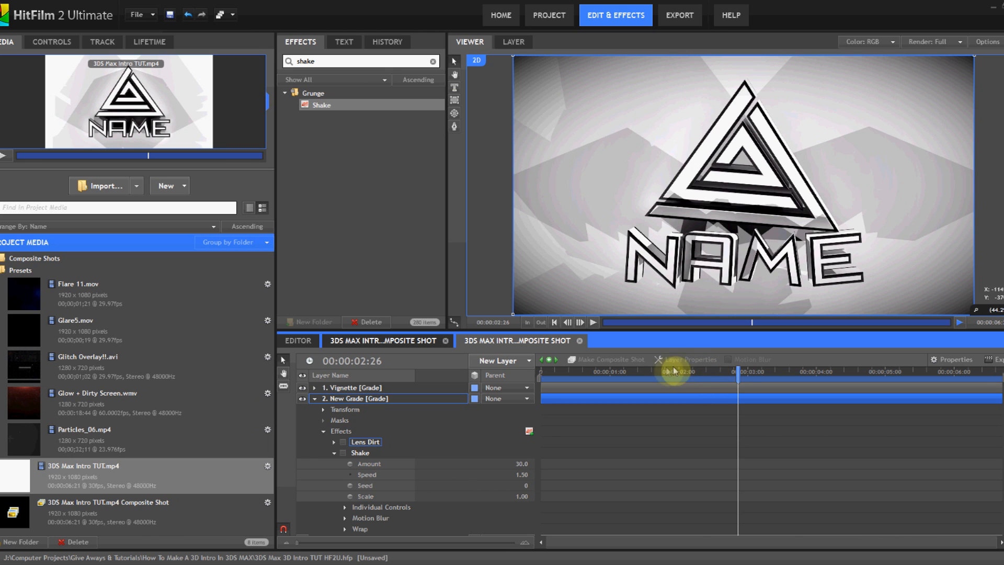
# Step: Keyframe the Shake amount at 5 at 00:00:02:20
pyautogui.click(723, 375)
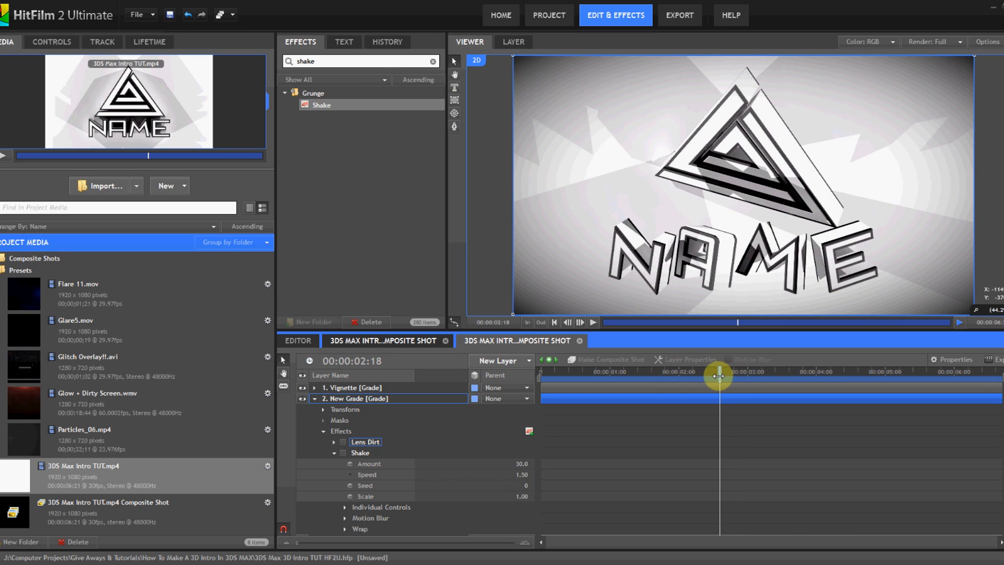
pyautogui.moveTo(722, 375); pyautogui.dragTo(724, 376)
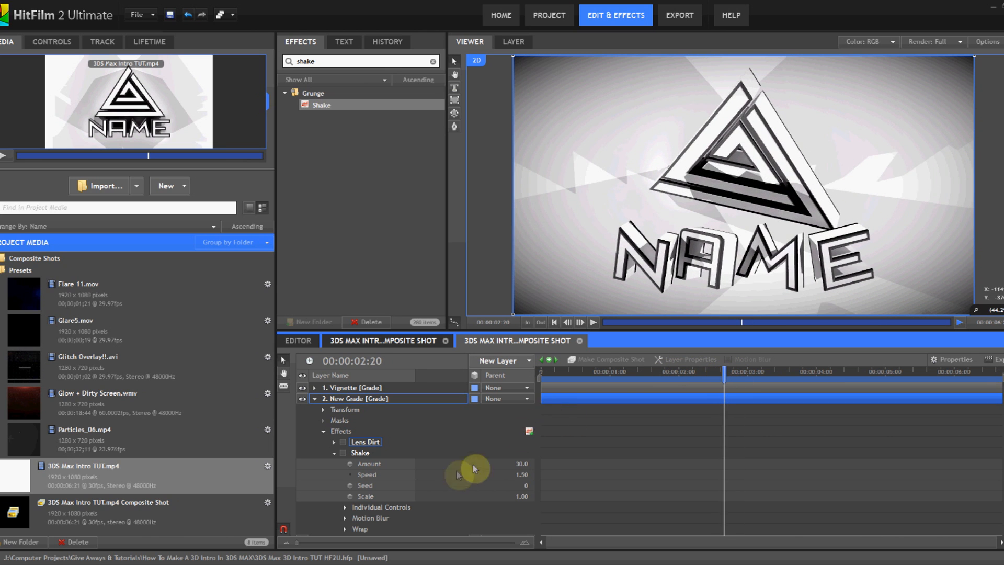
pyautogui.click(520, 464)
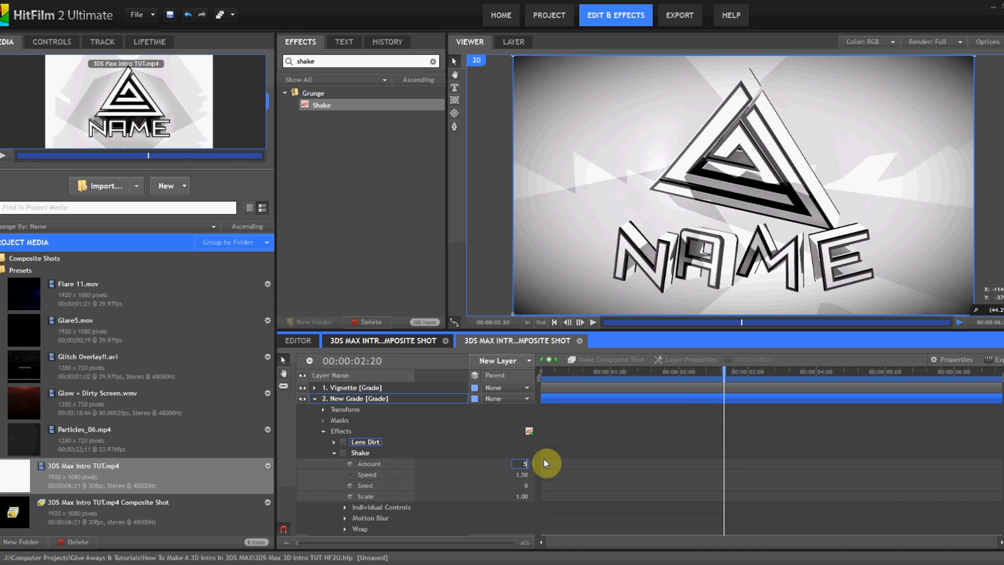
pyautogui.write('5')
pyautogui.click(350, 464)
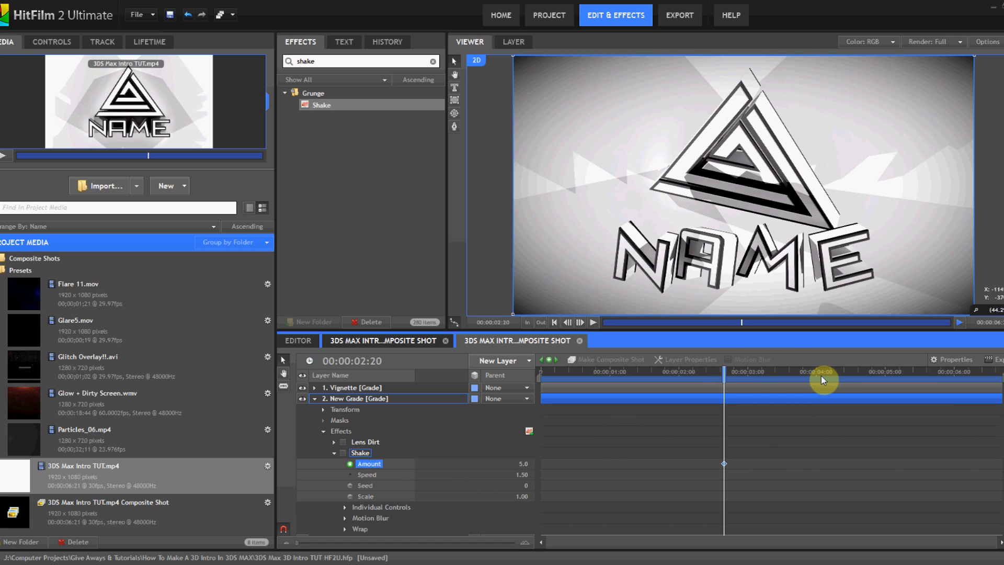
# Step: Add a Shake amount keyframe of 550 at 00:00:03:15
pyautogui.moveTo(826, 374); pyautogui.dragTo(782, 377)
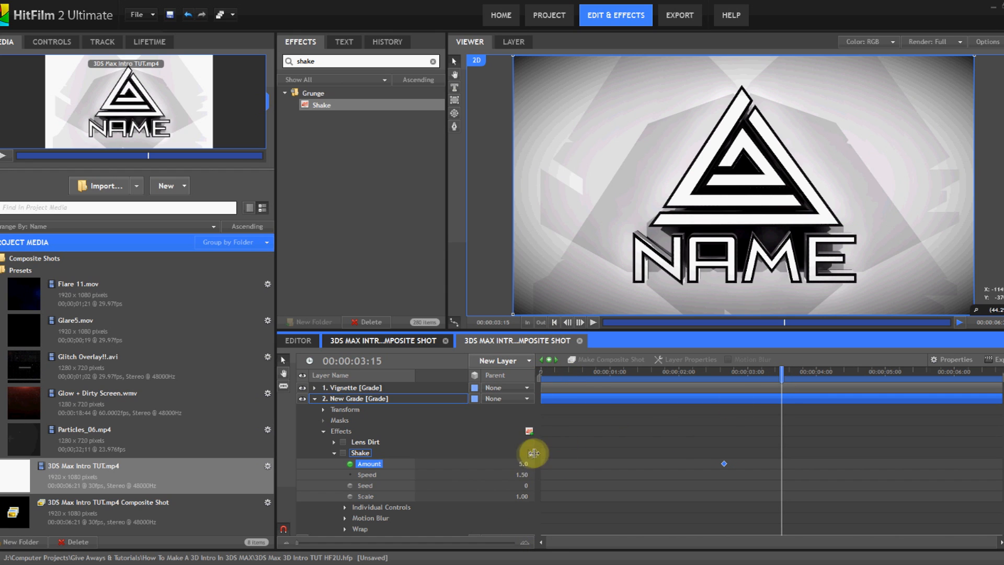
pyautogui.moveTo(520, 460); pyautogui.dragTo(556, 450)
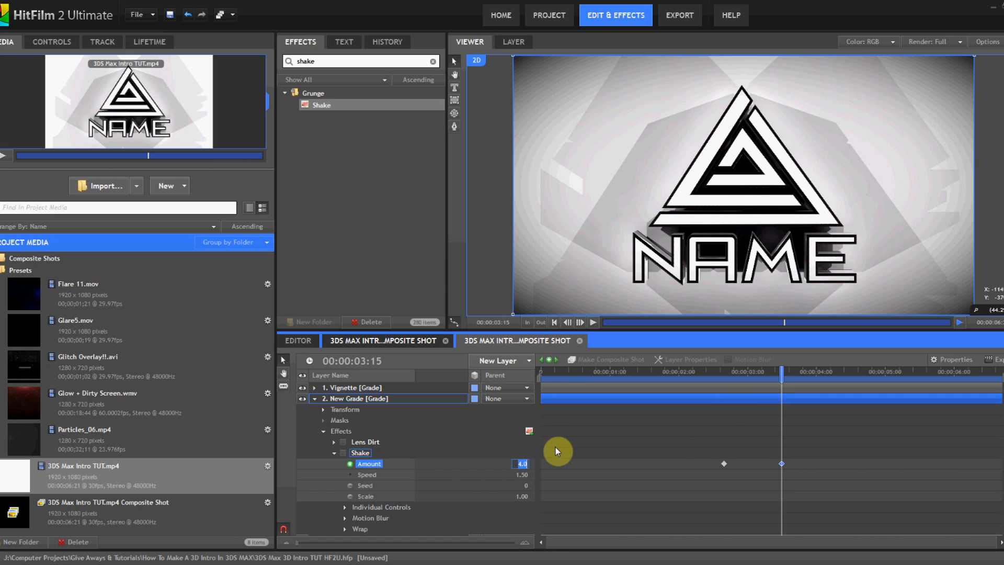
pyautogui.write('4.0')
pyautogui.press('Return')
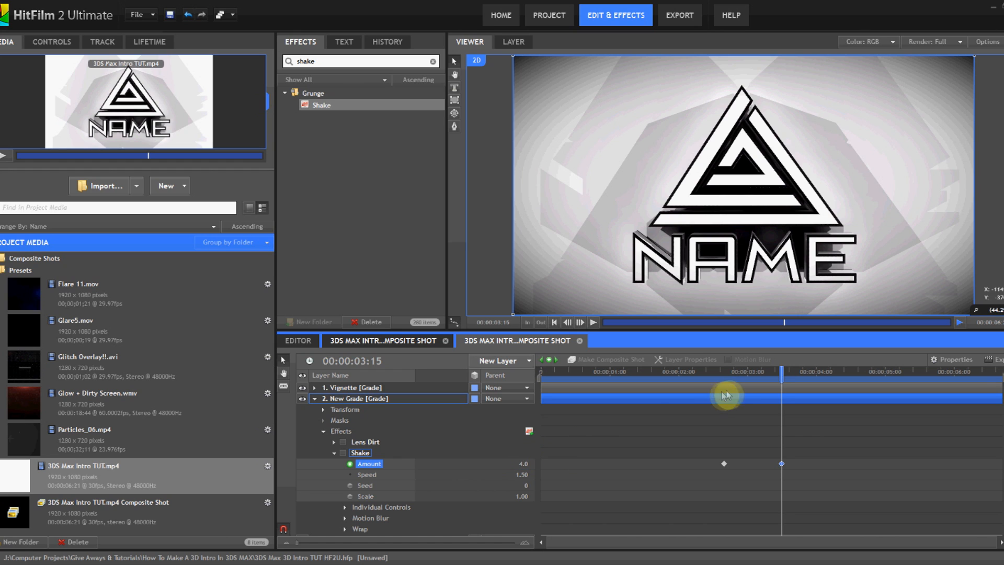
pyautogui.click(522, 463)
pyautogui.write('55')
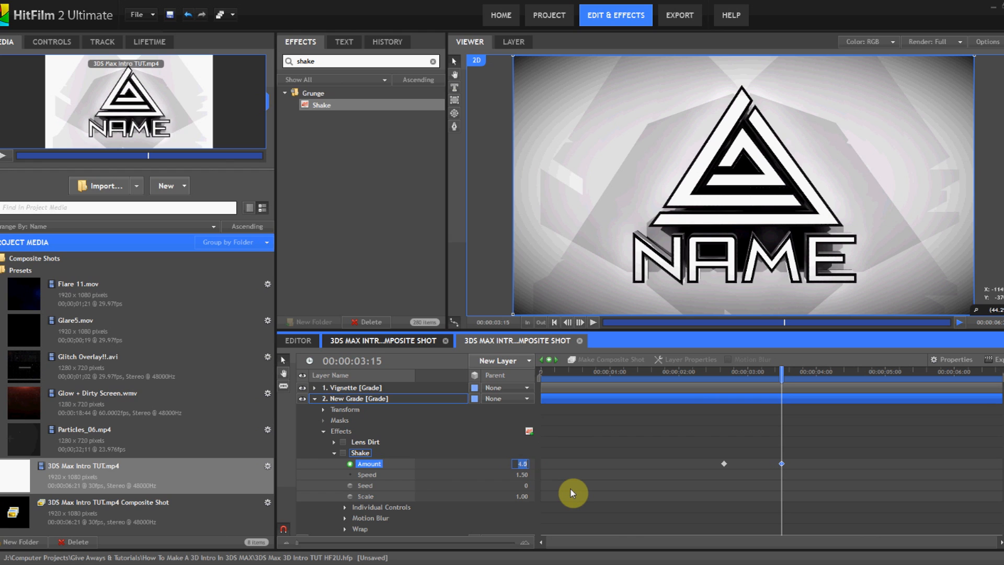
pyautogui.write('0')
pyautogui.press('Return')
# Step: Enable the Shake effect, preview its movement, and keyframe its amount at 30 at 00:00:04:05
pyautogui.click(343, 453)
pyautogui.moveTo(689, 377); pyautogui.dragTo(799, 385)
pyautogui.moveTo(805, 386); pyautogui.dragTo(830, 387)
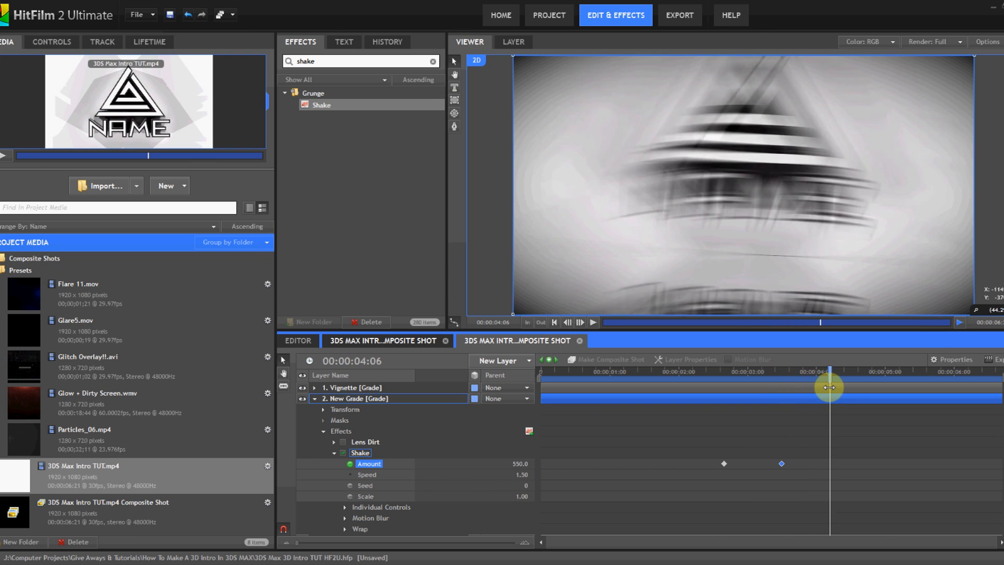
pyautogui.click(829, 387)
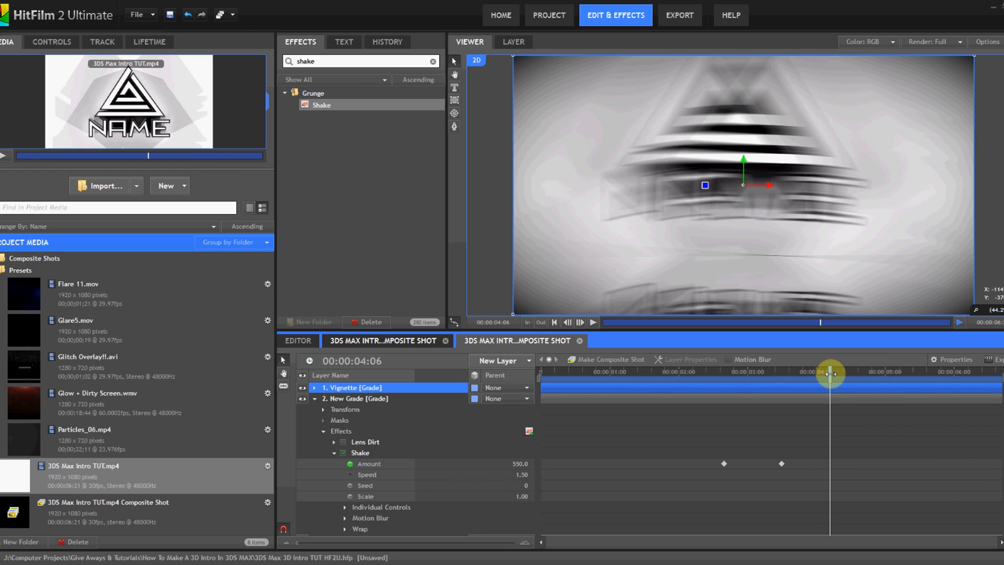
pyautogui.moveTo(831, 376); pyautogui.dragTo(829, 376)
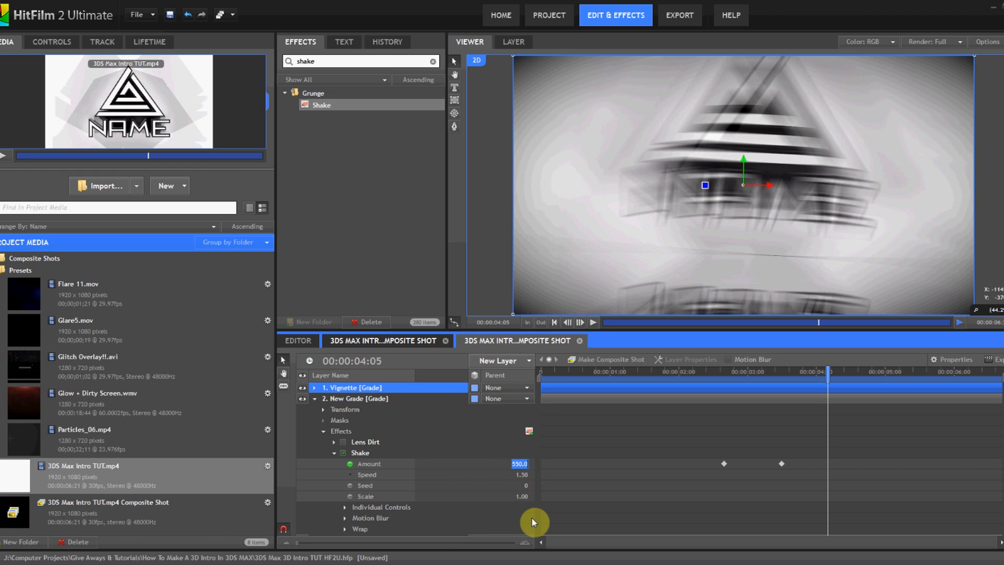
pyautogui.write('30')
pyautogui.press('Return')
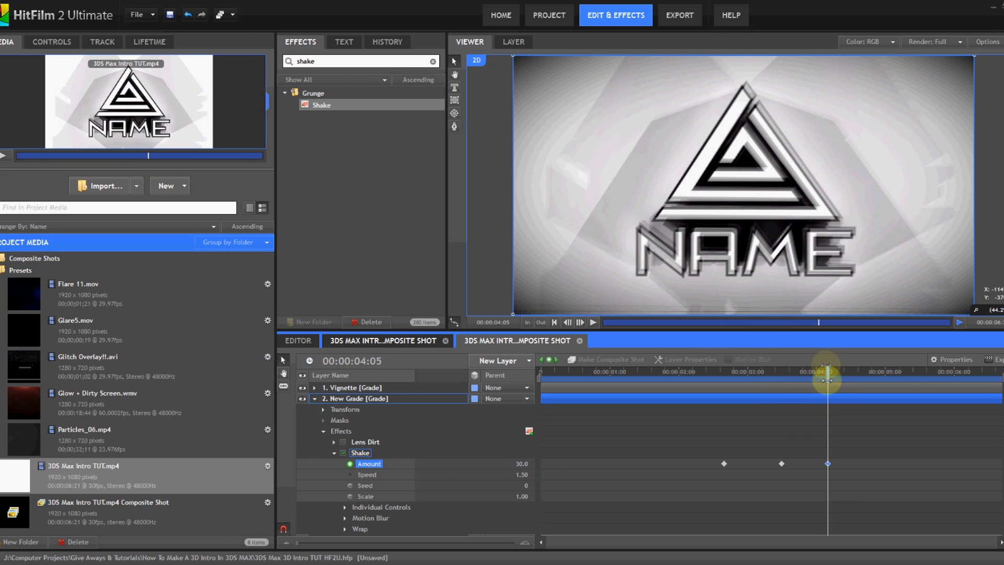
# Step: Check the shake up to 00:00:04:25, enable Lens Dirt again, and collapse the grade layer's properties
pyautogui.moveTo(828, 368); pyautogui.dragTo(873, 385)
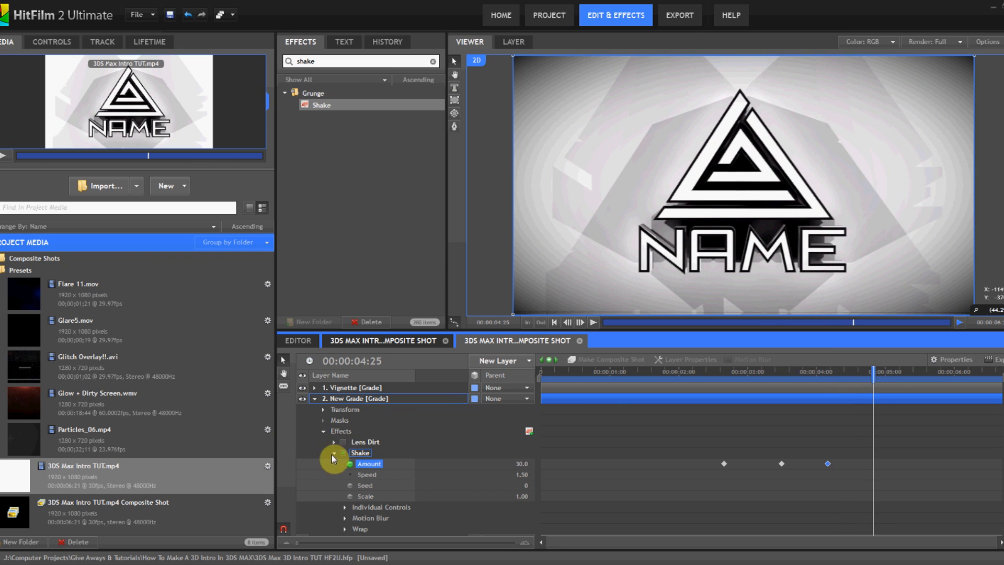
pyautogui.click(335, 453)
pyautogui.click(343, 442)
pyautogui.click(323, 431)
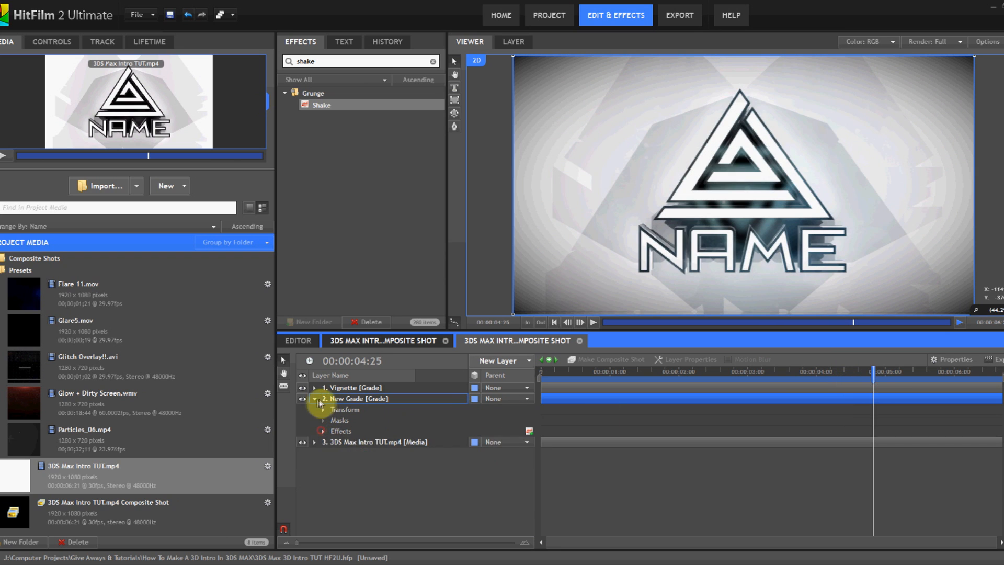
pyautogui.click(316, 398)
# Step: Rename the second grade layer Shake
pyautogui.click(347, 400)
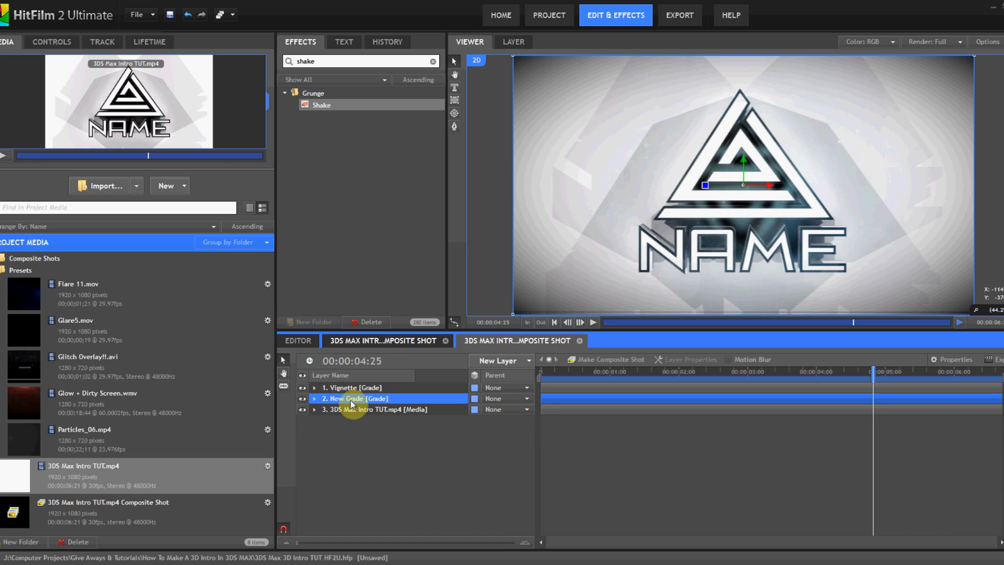
pyautogui.doubleClick(352, 401)
pyautogui.write('Shakle')
pyautogui.press('Return')
pyautogui.doubleClick(351, 400)
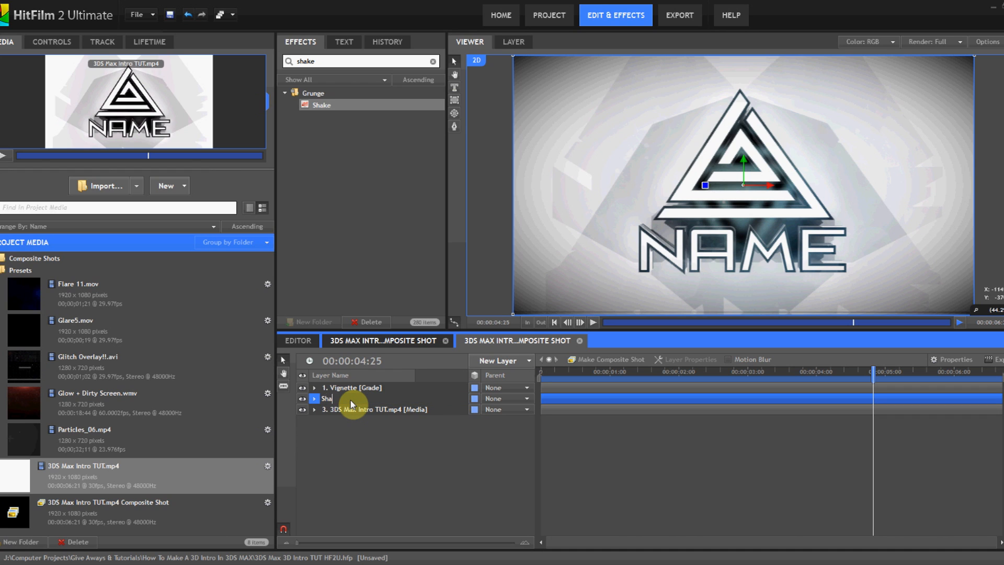
pyautogui.press('Return')
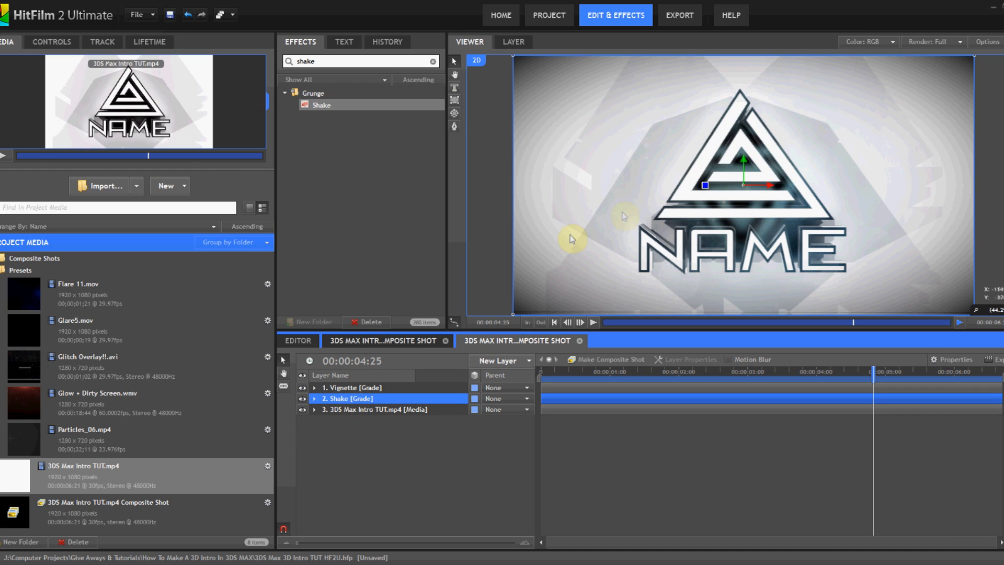
# Step: Add a new grade layer directly below the Shake layer and apply the Hologram preset to it
pyautogui.click(509, 362)
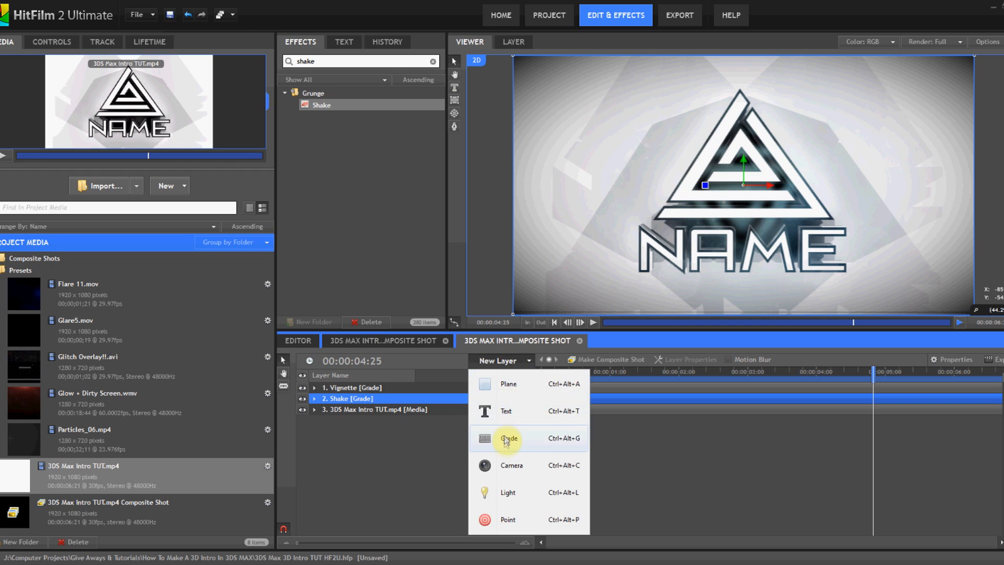
pyautogui.click(500, 443)
pyautogui.moveTo(337, 387); pyautogui.dragTo(344, 415)
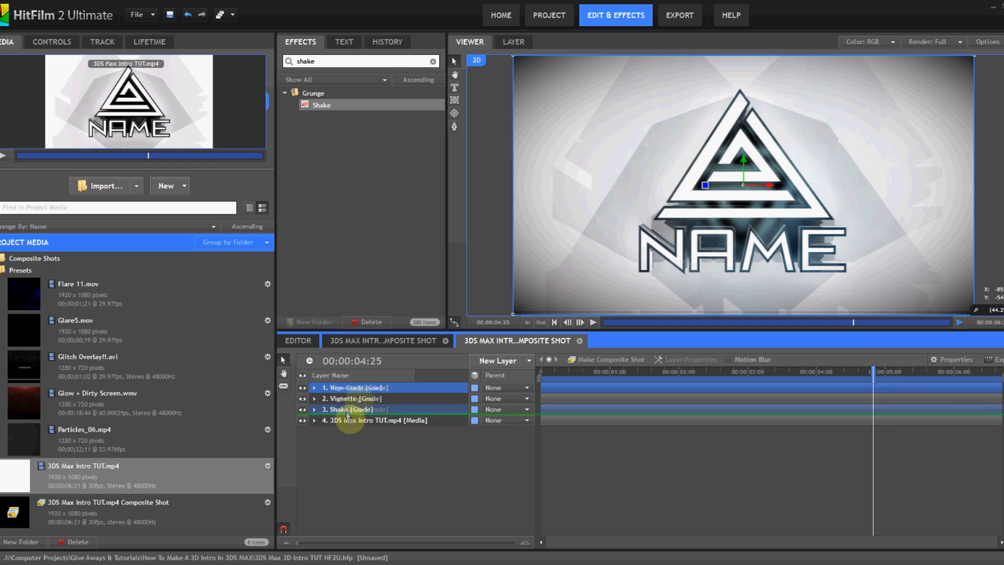
pyautogui.click(371, 62)
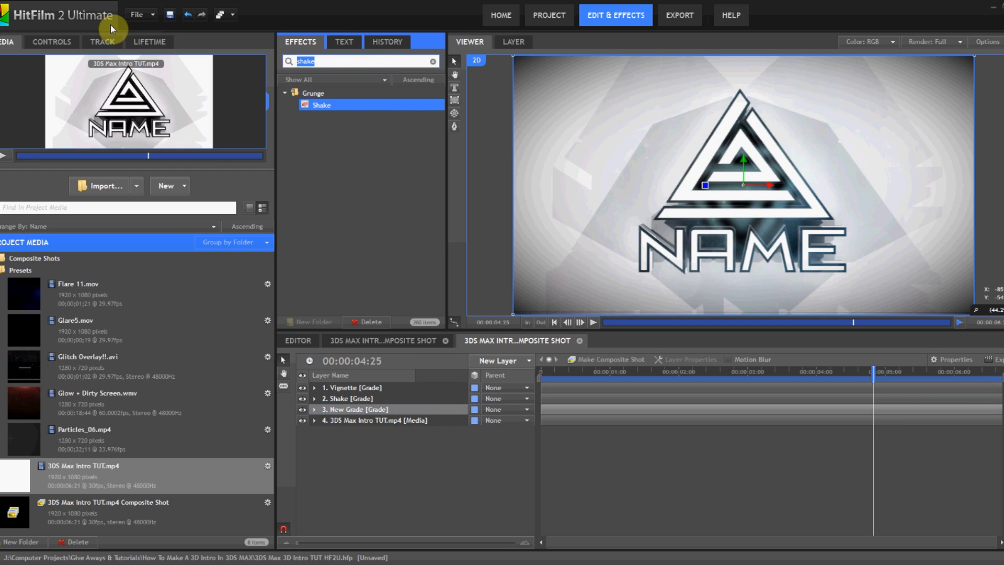
pyautogui.write('holo')
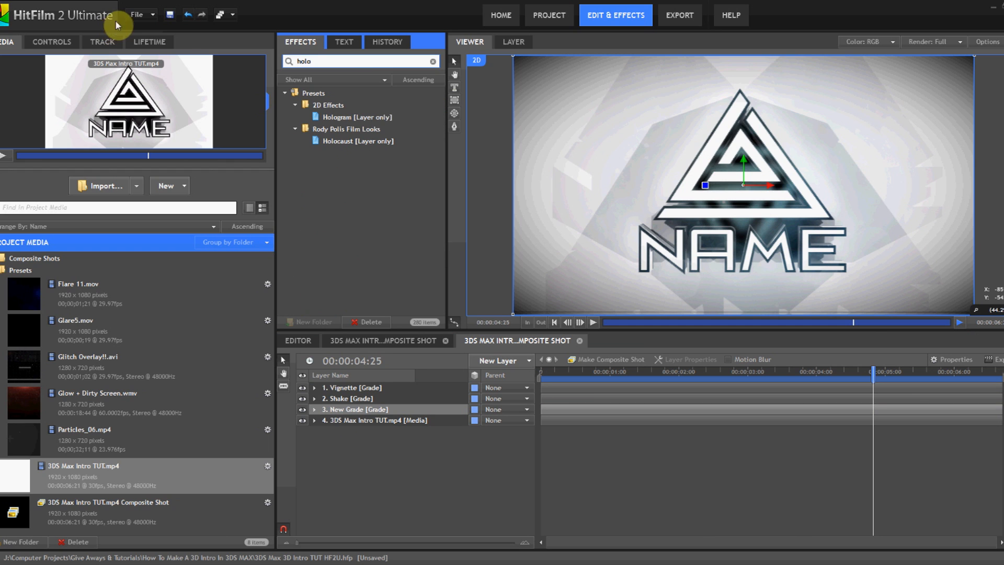
pyautogui.moveTo(389, 117); pyautogui.dragTo(376, 413)
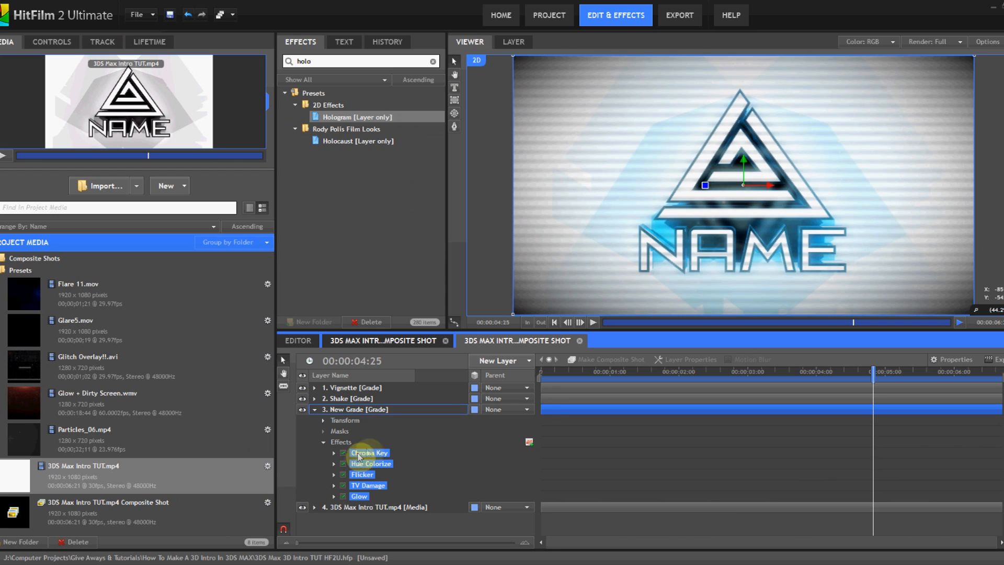
# Step: Delete the Hue Colorize and Flicker effects from the new grade layer and preview the result near 00:00:05:01
pyautogui.click(377, 463)
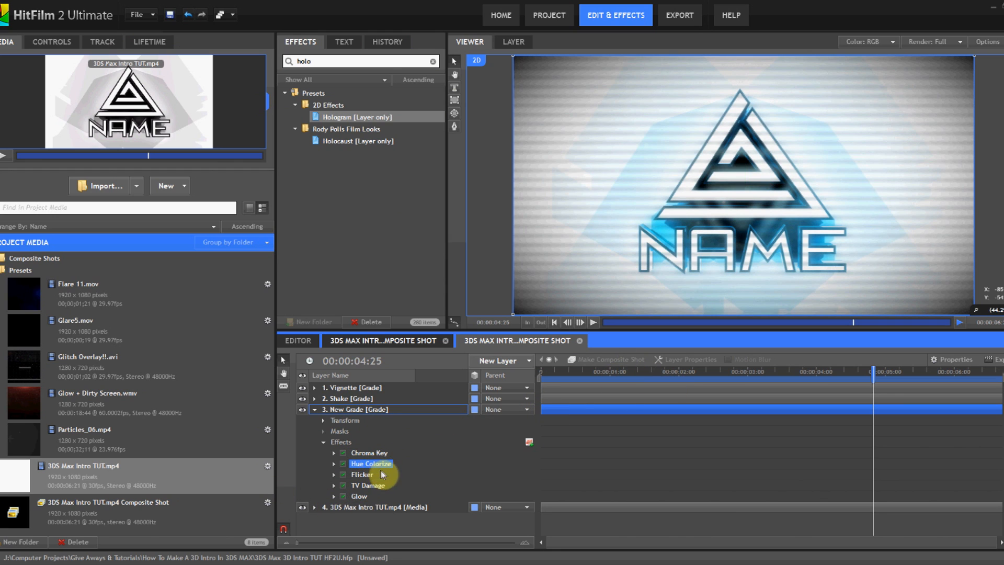
pyautogui.press('Delete')
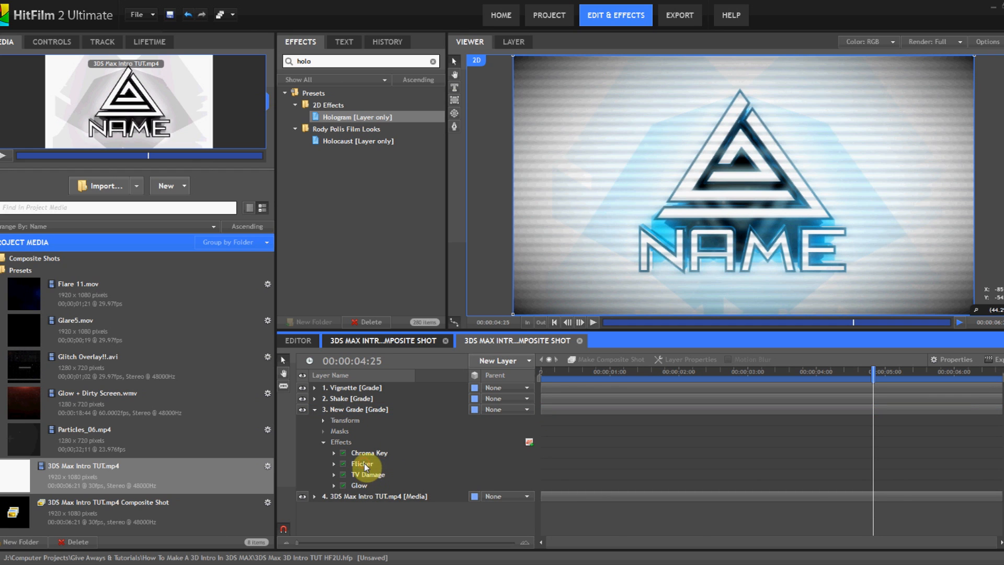
pyautogui.click(364, 465)
pyautogui.press('Delete')
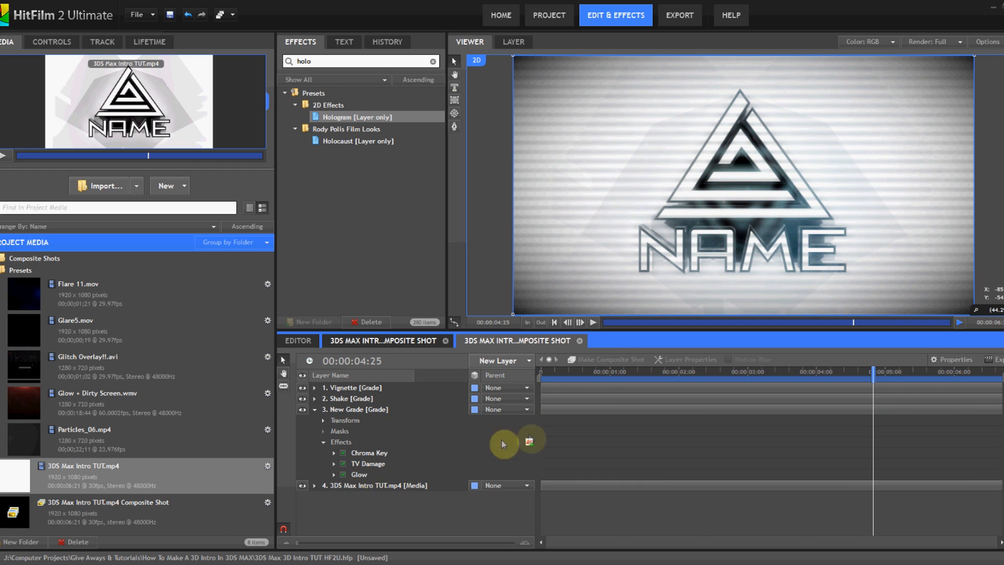
pyautogui.moveTo(854, 375); pyautogui.dragTo(887, 375)
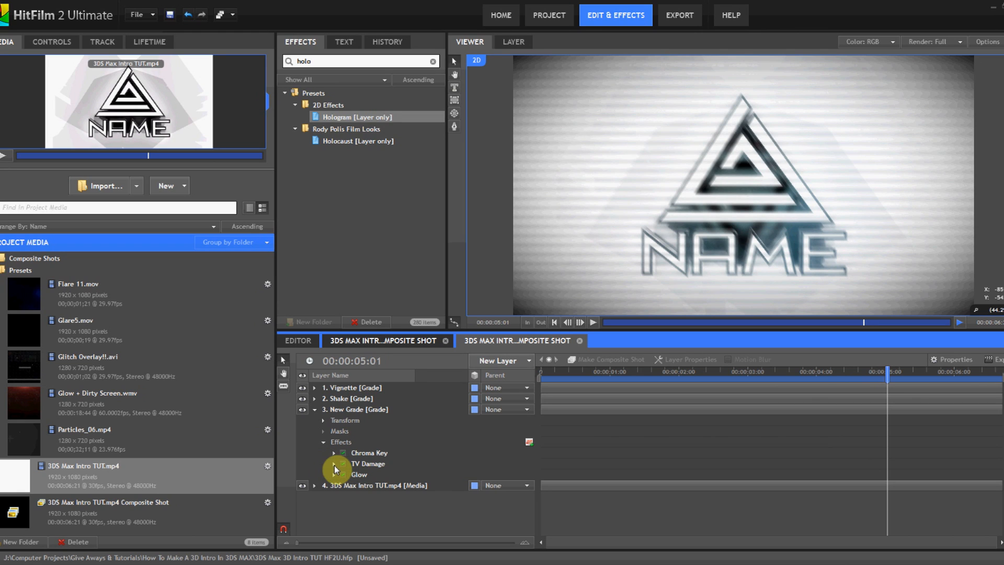
pyautogui.click(334, 464)
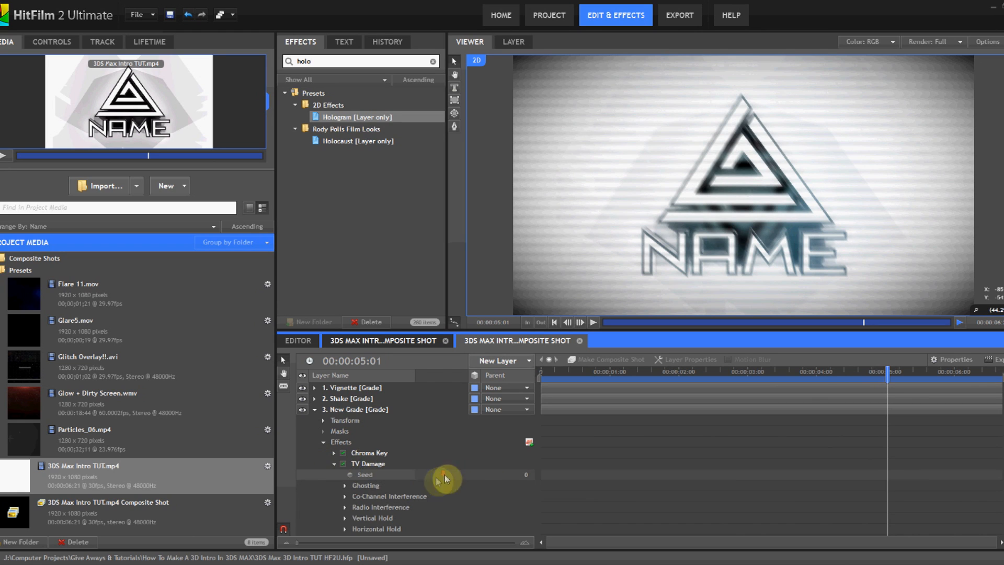
pyautogui.scroll(-2, 428, 478)
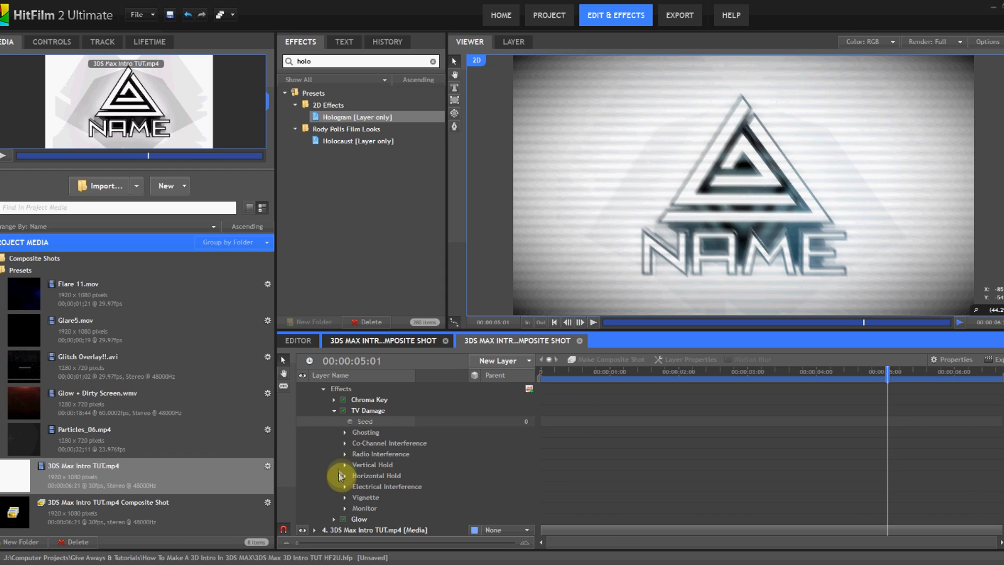
pyautogui.scroll(2, 343, 469)
pyautogui.click(334, 463)
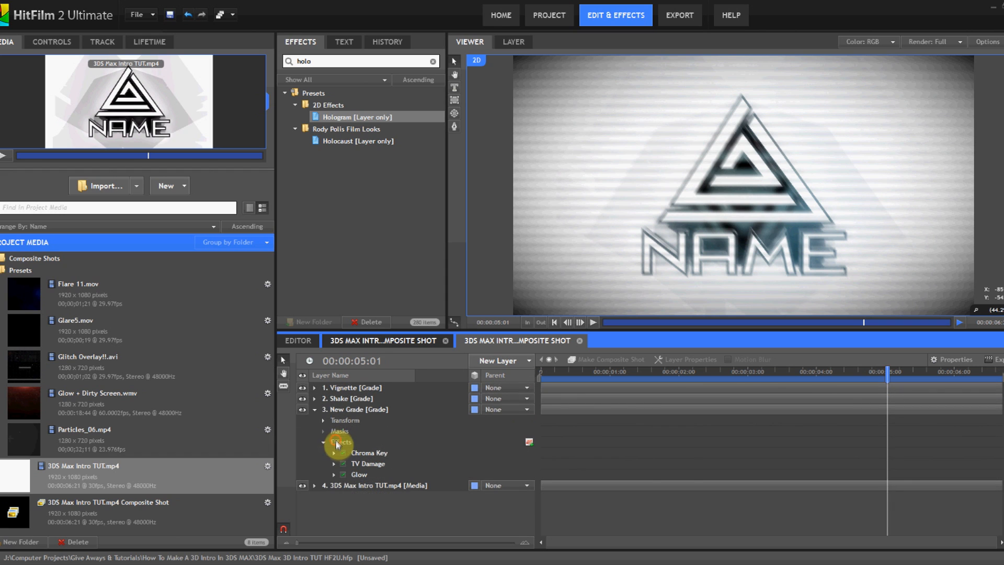
# Step: Set the new grade layer's opacity to 80% and check the look in the first second of the intro
pyautogui.click(323, 441)
pyautogui.click(323, 420)
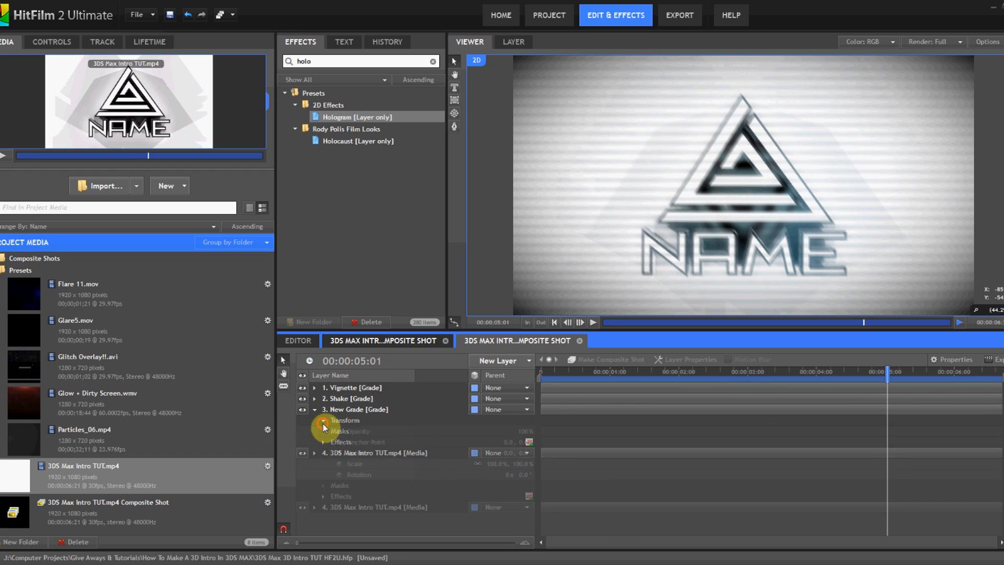
pyautogui.click(523, 431)
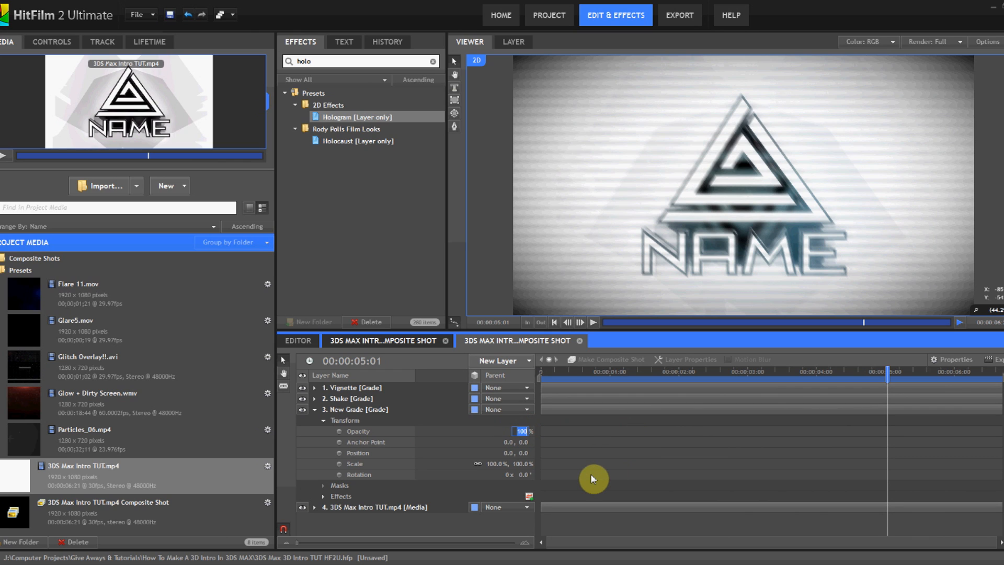
pyautogui.press('Return')
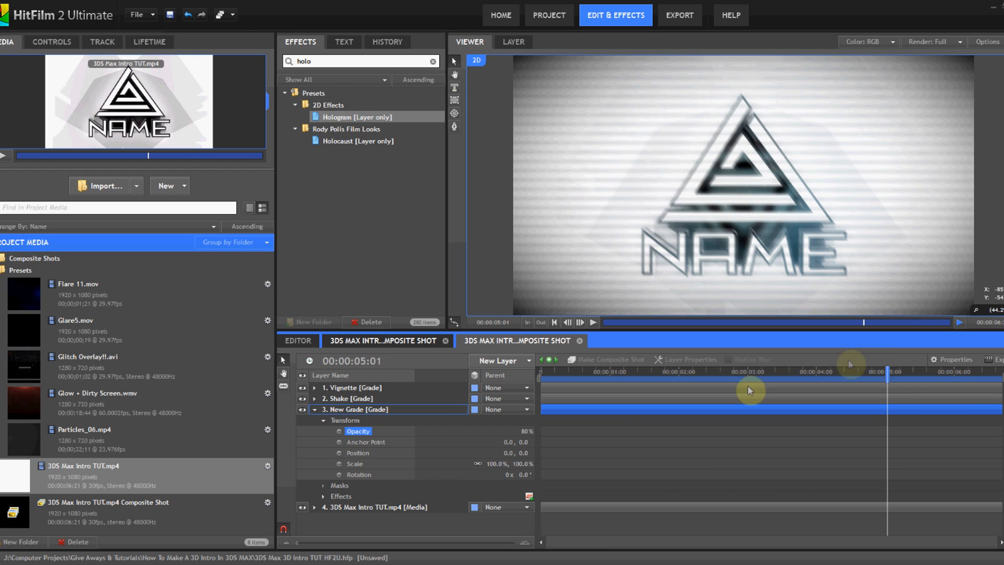
pyautogui.click(562, 374)
pyautogui.moveTo(562, 374); pyautogui.dragTo(612, 370)
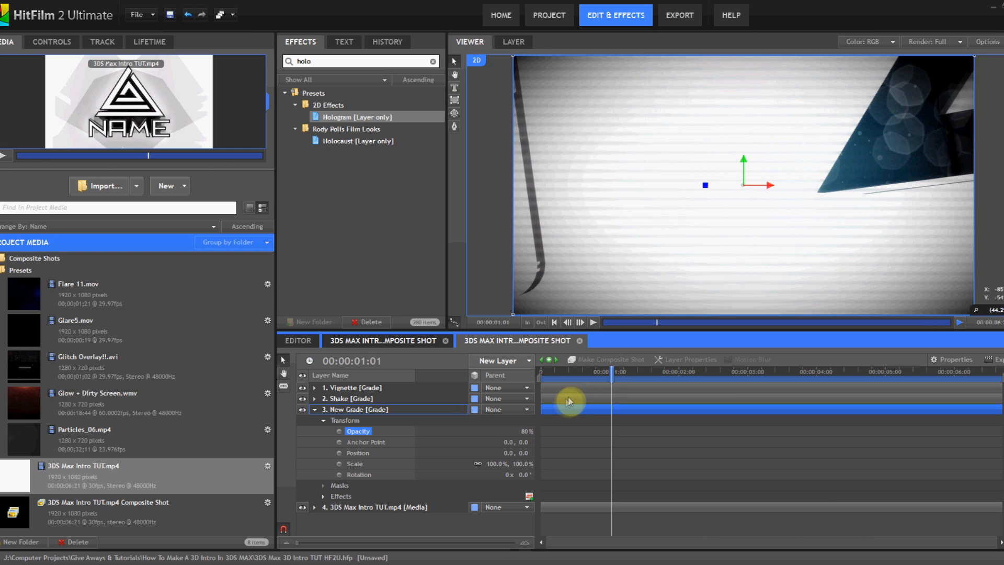
# Step: Preview Glitch Overlay!!.avi in the project media and pull its out point back to keep slightly less than half of the clip
pyautogui.click(315, 410)
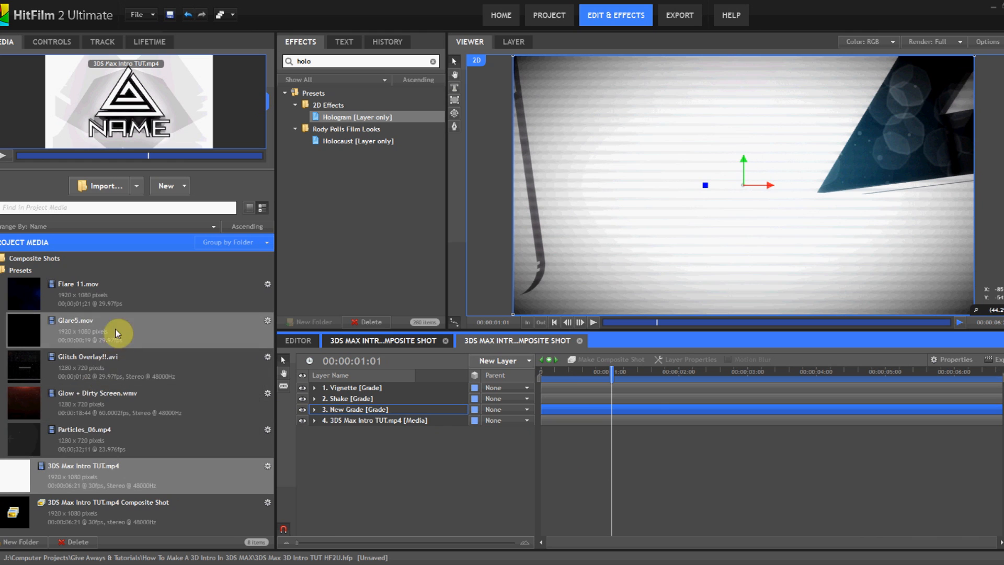
pyautogui.click(91, 374)
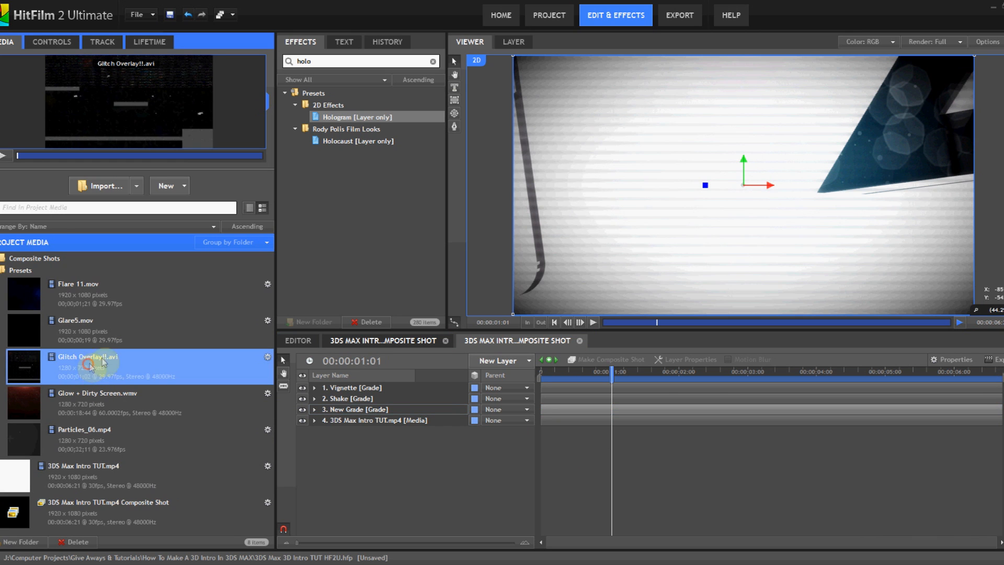
pyautogui.click(2, 157)
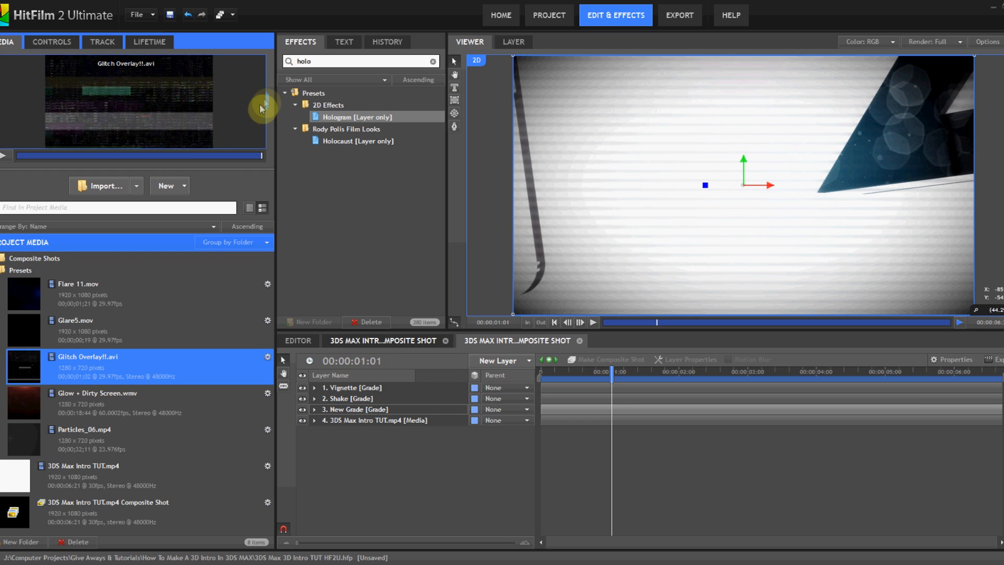
pyautogui.moveTo(266, 101); pyautogui.dragTo(111, 163)
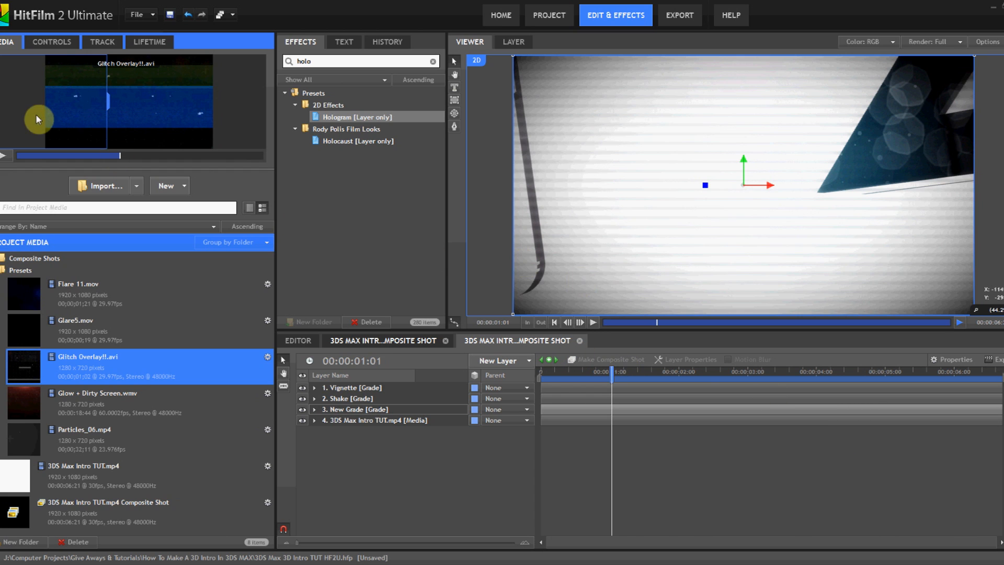
# Step: Add the trimmed Glitch Overlay!!.avi clip to the composite shot at 00:00:03:04 and place its layer directly below the New Grade layer
pyautogui.moveTo(62, 118); pyautogui.dragTo(754, 382)
pyautogui.click(756, 371)
pyautogui.click(368, 389)
pyautogui.moveTo(374, 389); pyautogui.dragTo(378, 423)
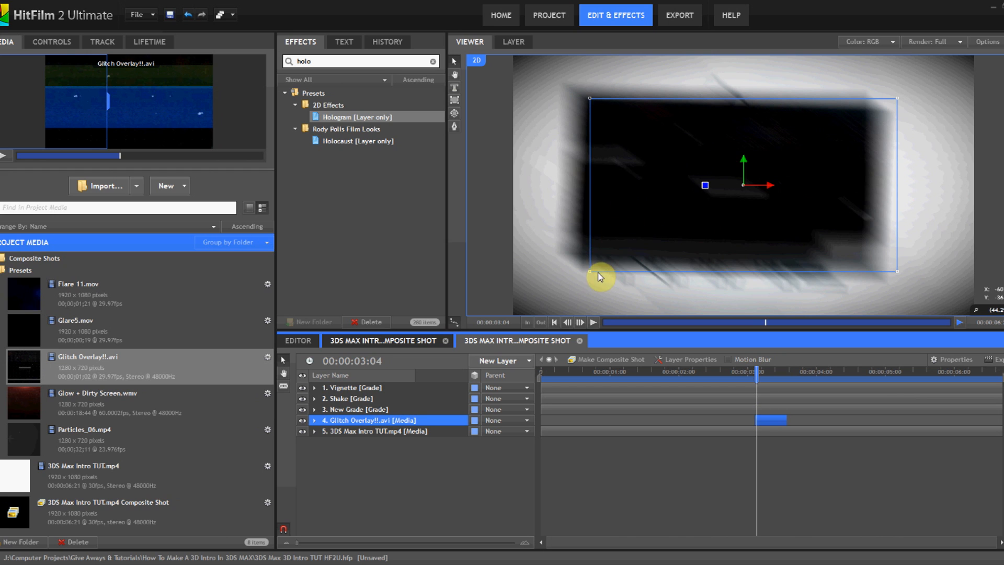
# Step: Scale the Glitch Overlay!!.avi layer to fill the whole frame and set its blend mode to Screen
pyautogui.scroll(-3, 591, 271)
pyautogui.moveTo(553, 292); pyautogui.dragTo(535, 303)
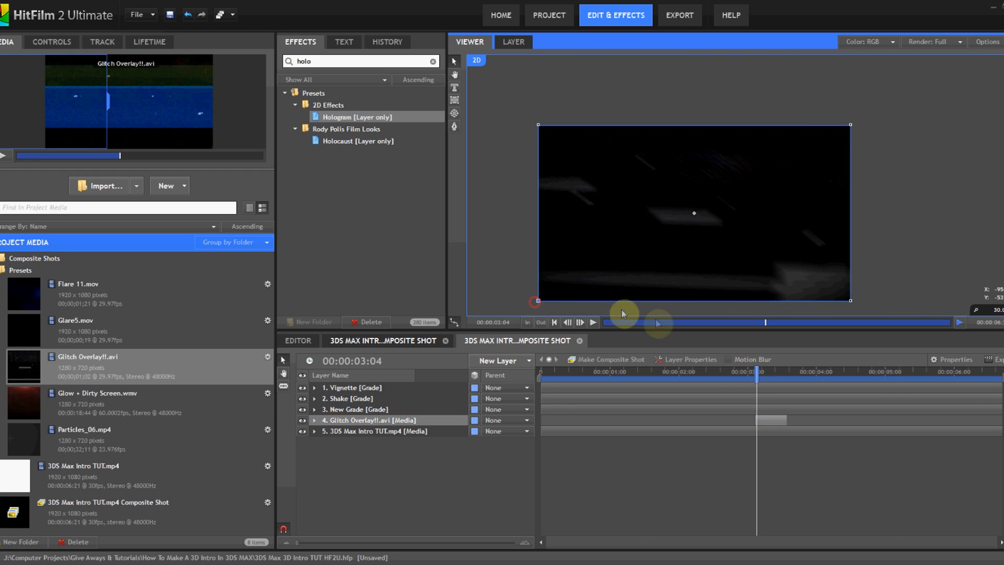
pyautogui.click(786, 450)
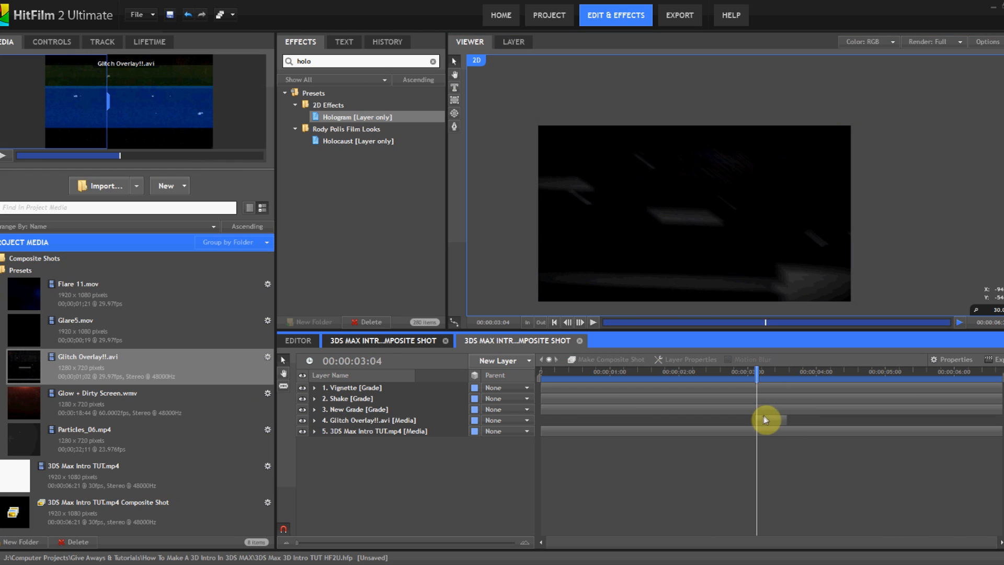
pyautogui.rightClick(428, 422)
pyautogui.moveTo(503, 241)
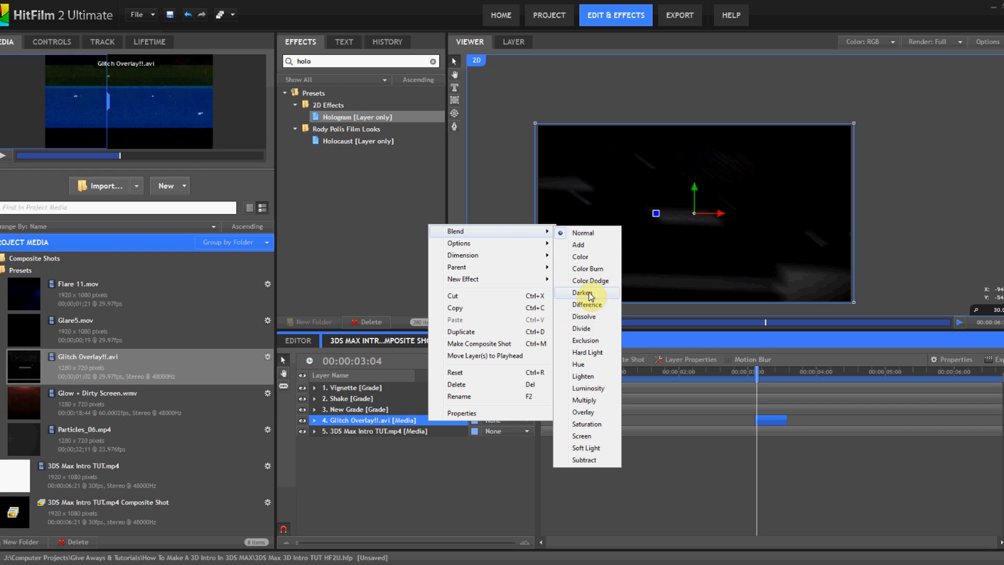
pyautogui.click(584, 435)
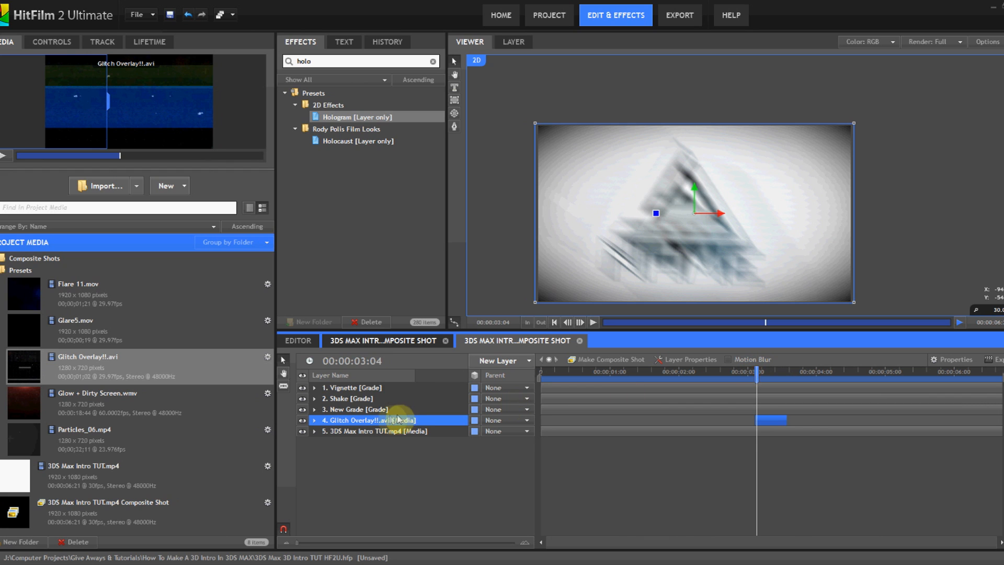
# Step: Hide the New Grade and Shake layers and check the glitch overlay from 00:00:03:04 to 00:00:03:15
pyautogui.click(302, 410)
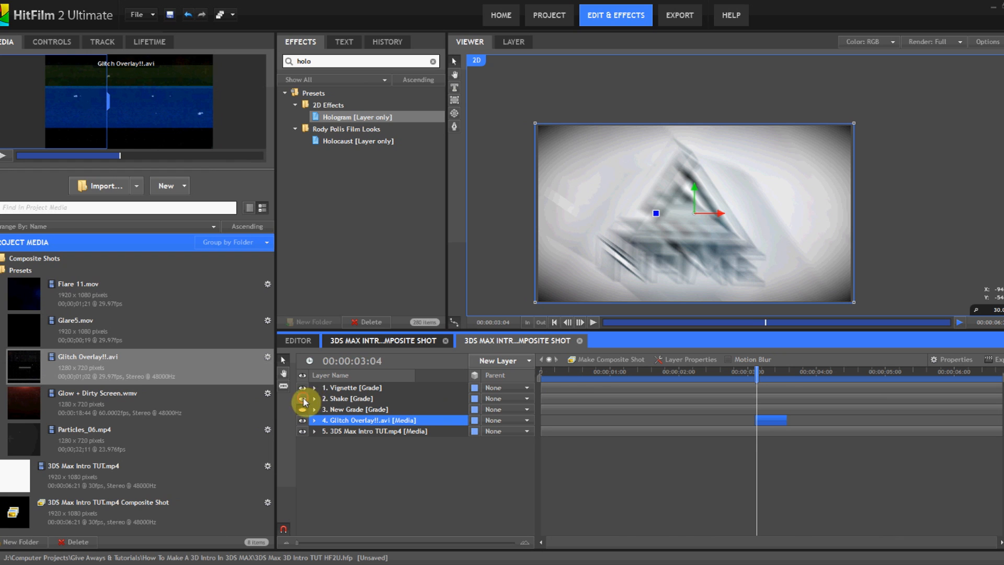
pyautogui.click(303, 399)
pyautogui.click(739, 254)
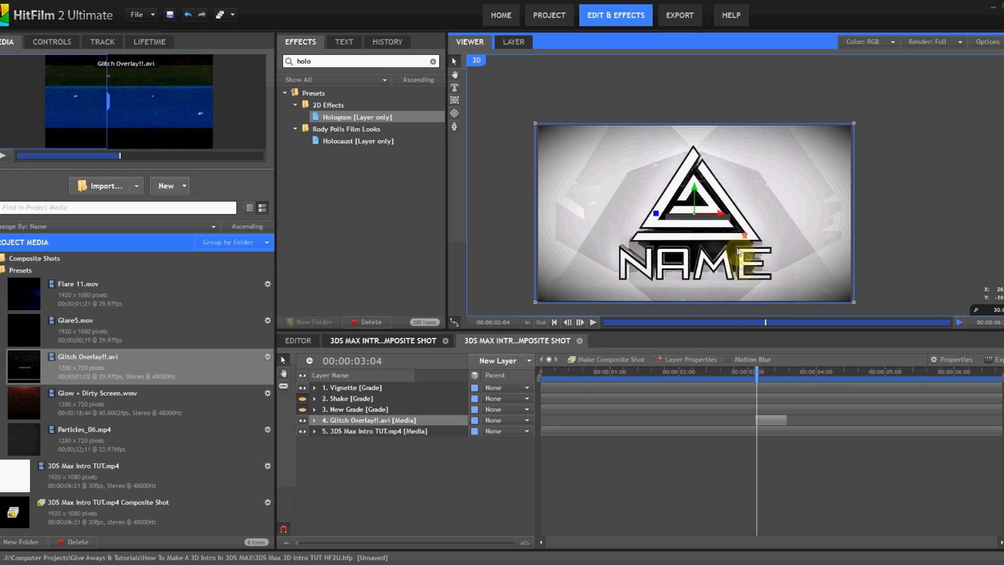
pyautogui.moveTo(757, 376); pyautogui.dragTo(780, 378)
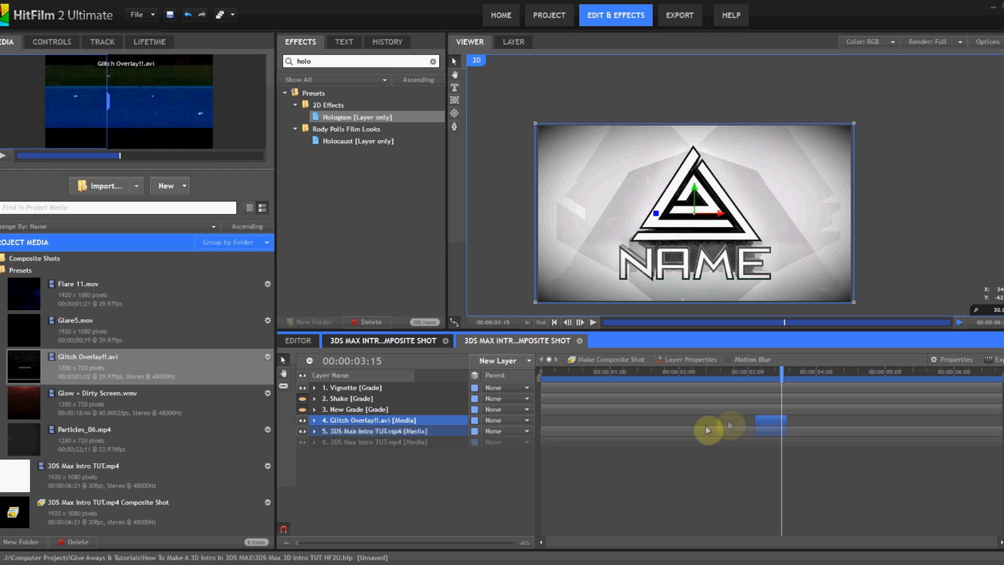
# Step: Duplicate the glitch overlay layer, shift the copy to start near 00:00:03:15 overlapping the original's end, and preview it to 00:00:03:22
pyautogui.hotkey('ctrl', 'd')
pyautogui.moveTo(762, 418); pyautogui.dragTo(789, 420)
pyautogui.moveTo(762, 376); pyautogui.dragTo(797, 380)
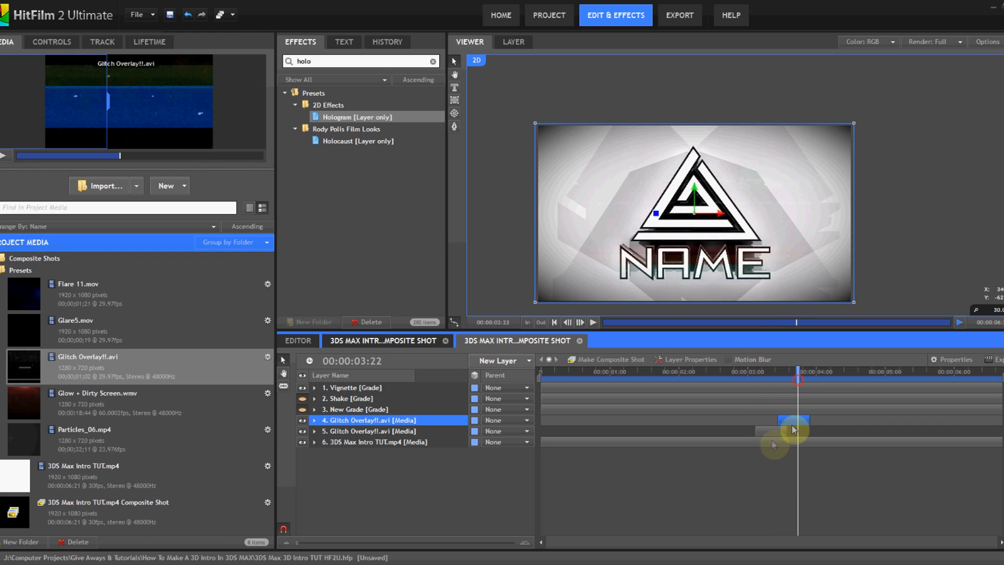
# Step: Duplicate the earlier glitch overlay layer in place at 00:00:03:04 and preview the stacked glitches up to 00:00:03:27
pyautogui.click(764, 433)
pyautogui.hotkey('ctrl', 'd')
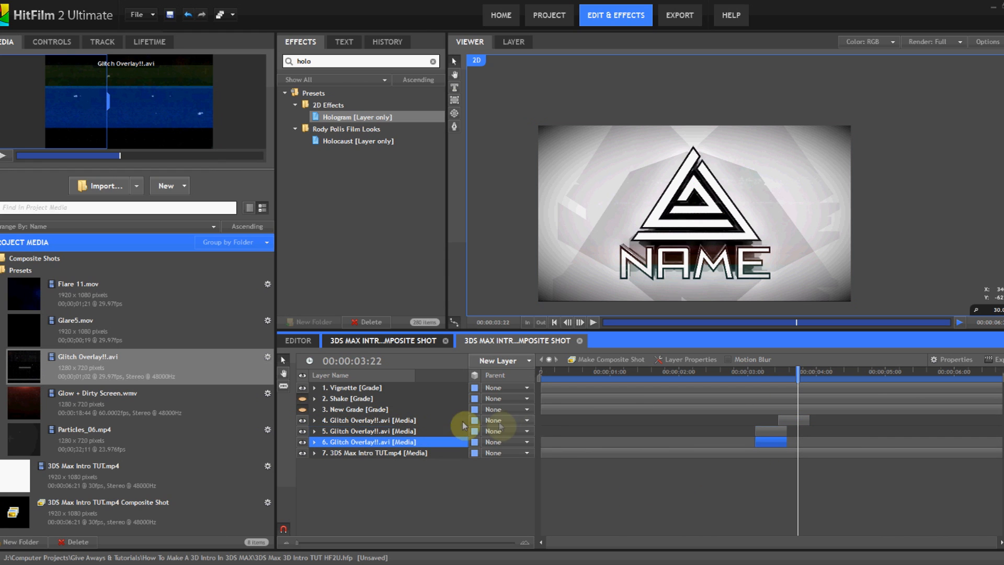
pyautogui.click(757, 372)
pyautogui.moveTo(757, 372); pyautogui.dragTo(809, 378)
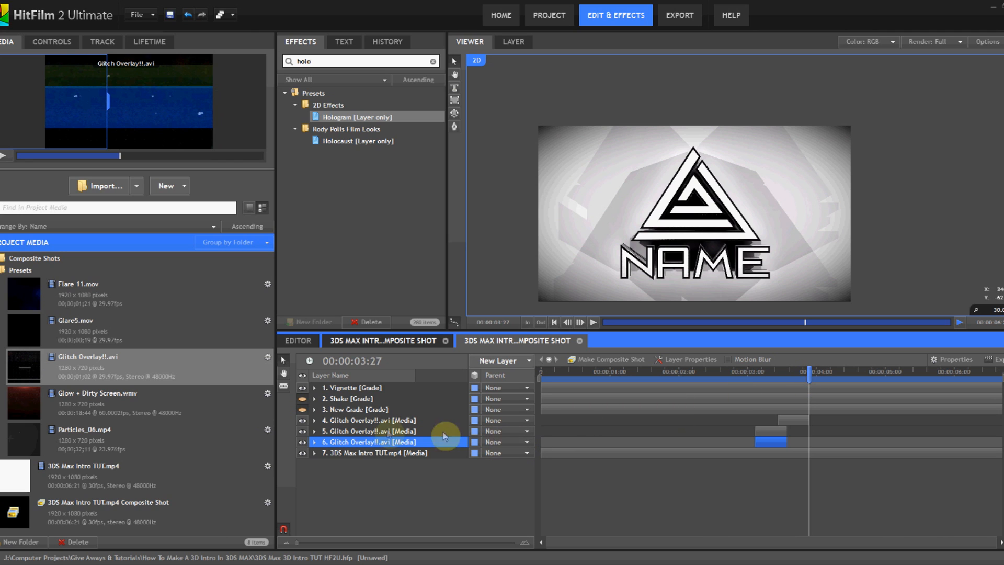
# Step: Make the New Grade and Shake layers visible again and close both composite shot timelines to return to the editor
pyautogui.click(306, 412)
pyautogui.click(303, 399)
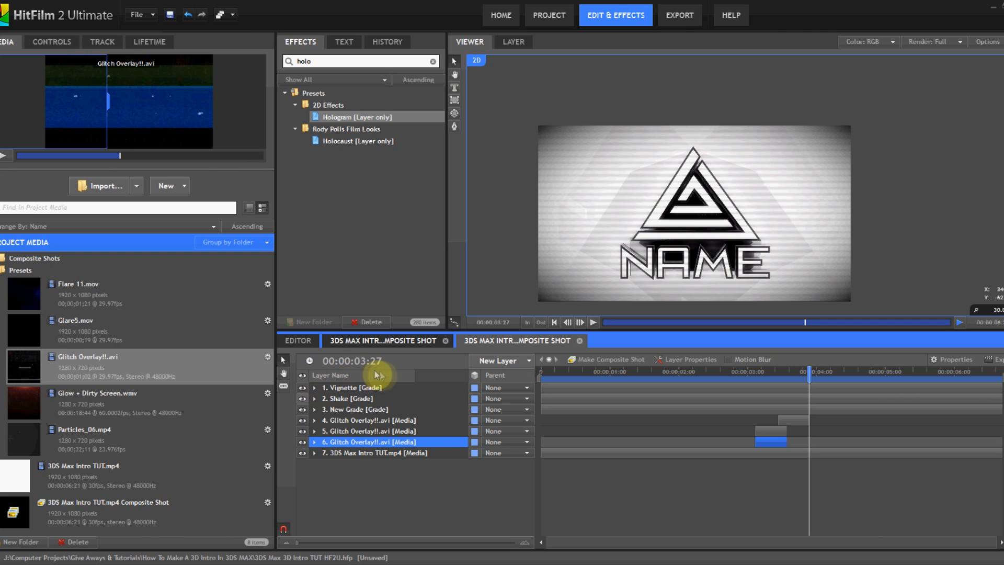
pyautogui.click(579, 340)
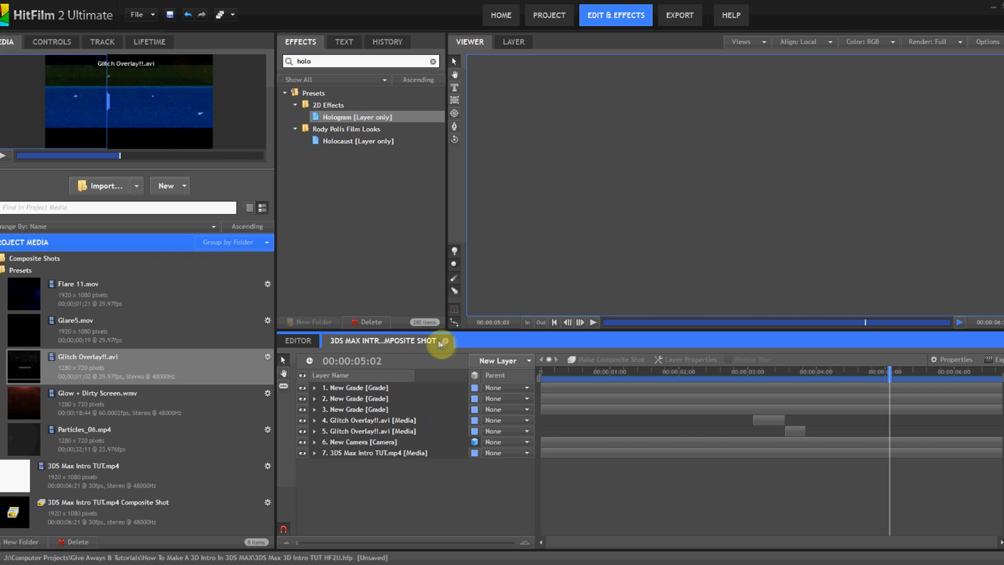
pyautogui.click(444, 341)
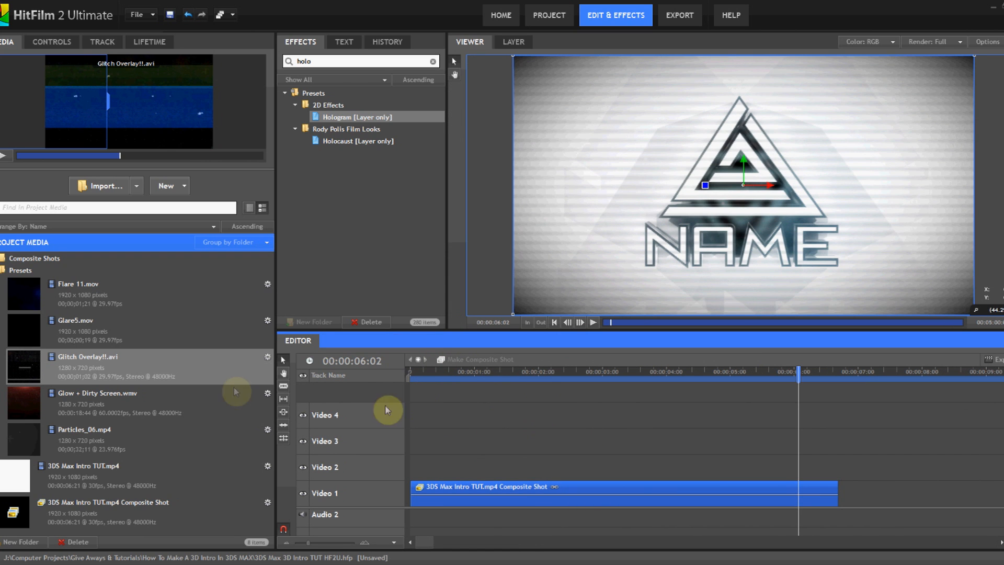
# Step: Place Particles_06.mp4 at the start of Video 2 and trim its end to match the composite shot on Video 1
pyautogui.click(120, 437)
pyautogui.moveTo(104, 124); pyautogui.dragTo(413, 469)
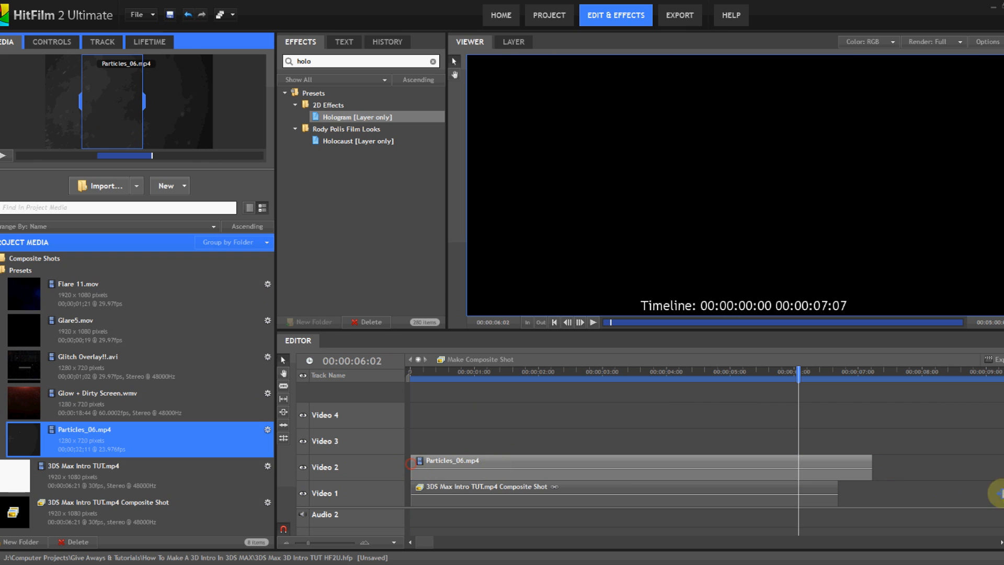
pyautogui.moveTo(871, 475); pyautogui.dragTo(807, 464)
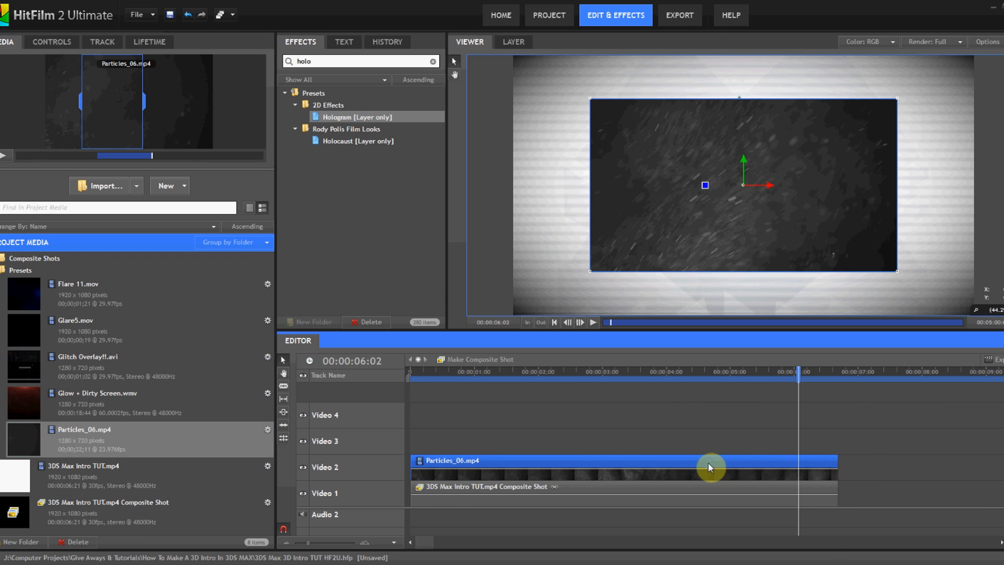
# Step: Fit the Particles_06.mp4 clip to the frame
pyautogui.rightClick(710, 467)
pyautogui.moveTo(733, 484)
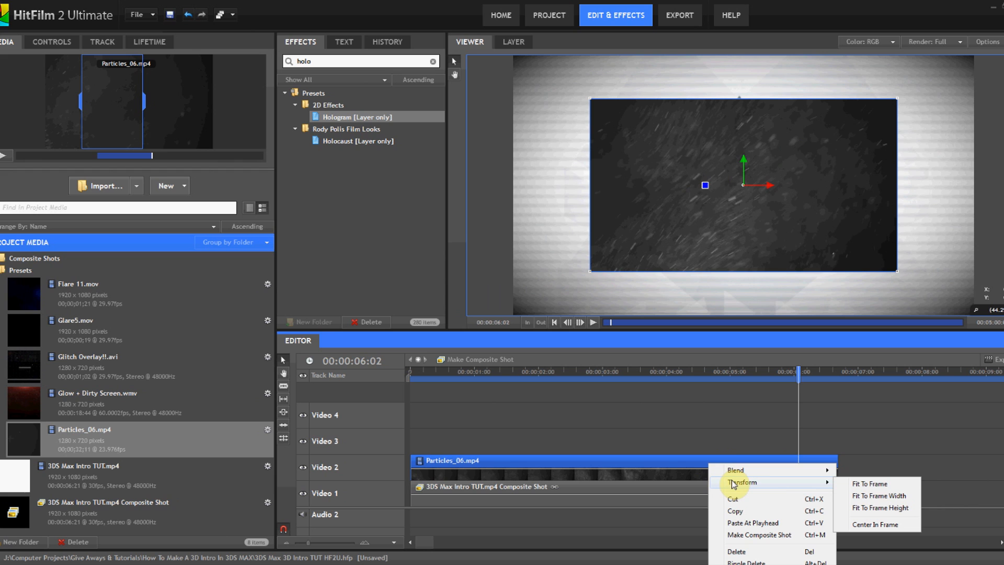
pyautogui.click(865, 484)
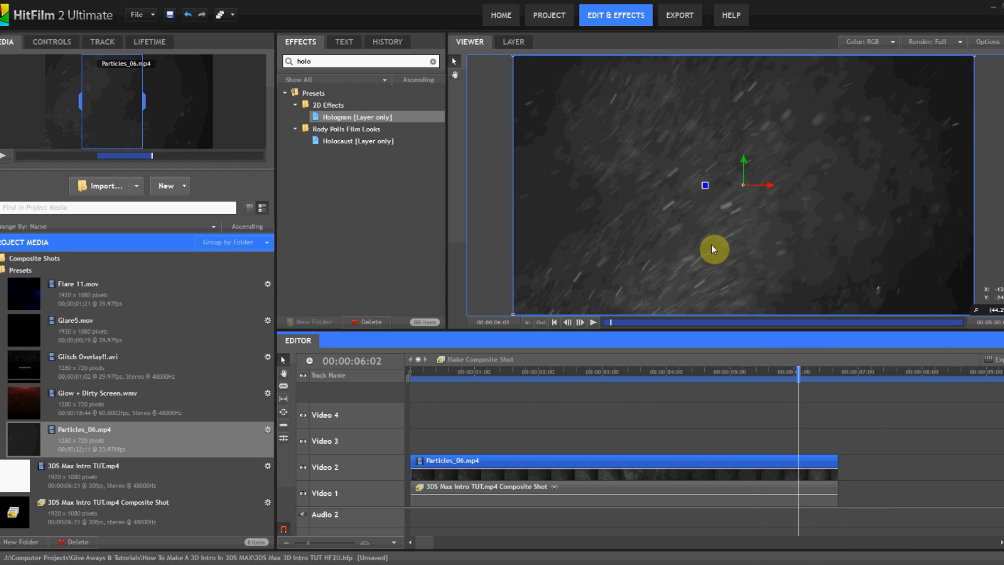
pyautogui.scroll(-1, 711, 244)
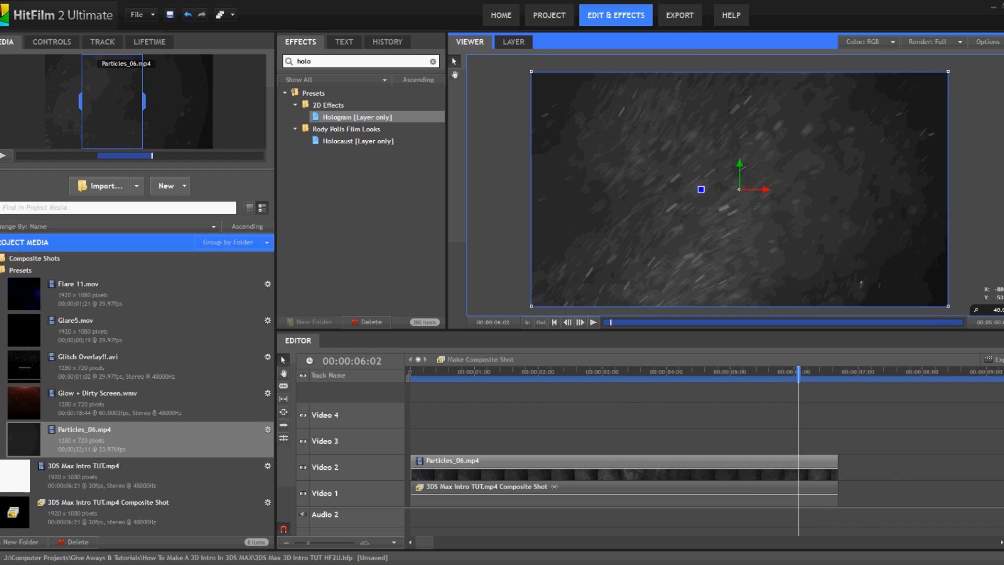
# Step: Set the Particles_06.mp4 clip's blend to Screen and check the look at 00:00:03:13, 00:00:01:26 and 00:00:06:03
pyautogui.click(65, 46)
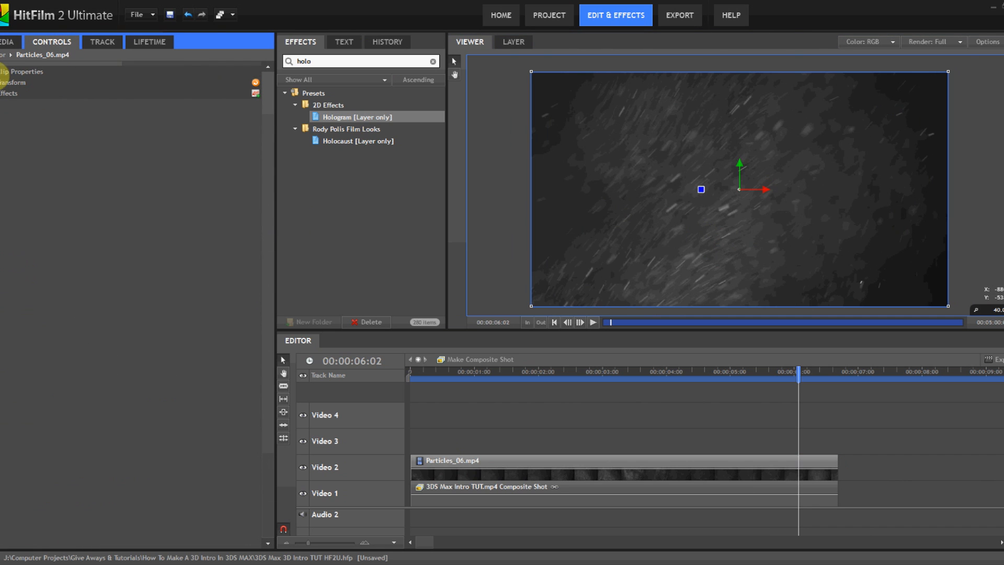
pyautogui.click(2, 76)
pyautogui.click(159, 81)
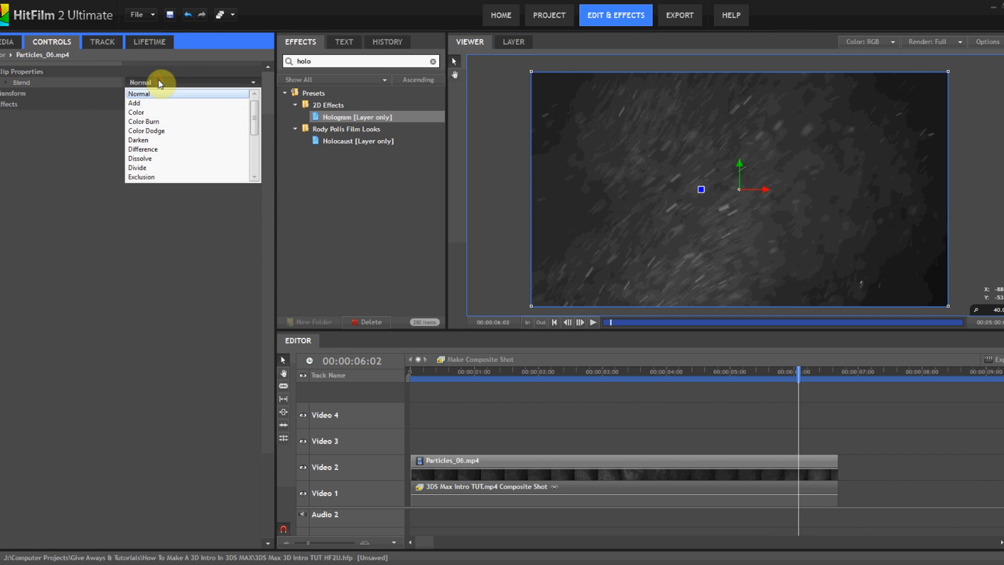
pyautogui.click(162, 168)
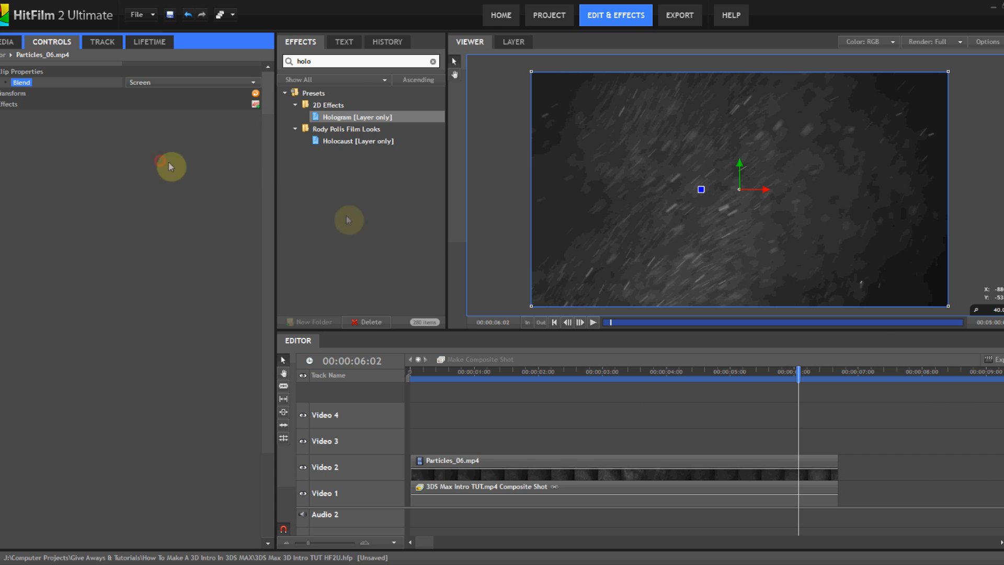
pyautogui.click(632, 375)
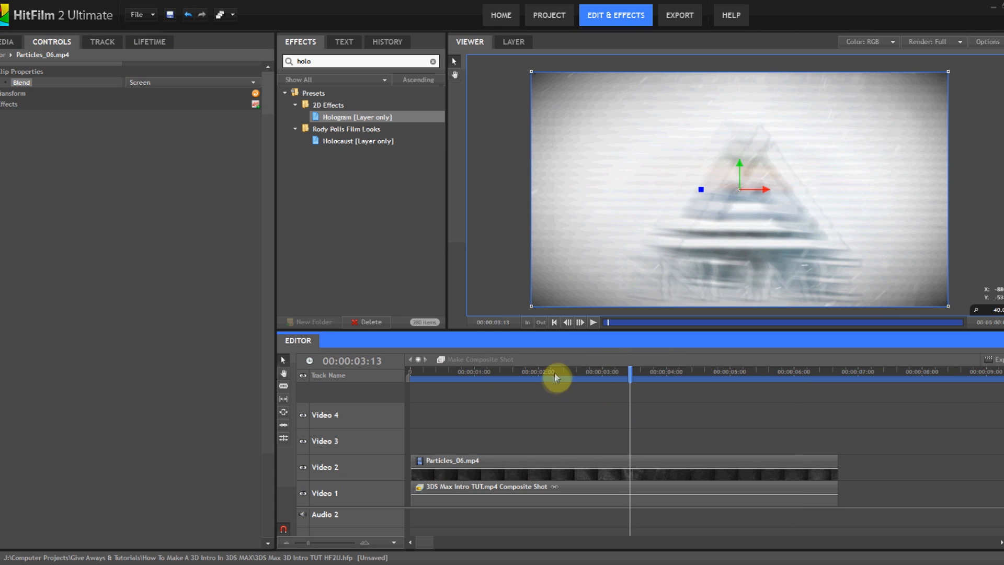
pyautogui.click(530, 375)
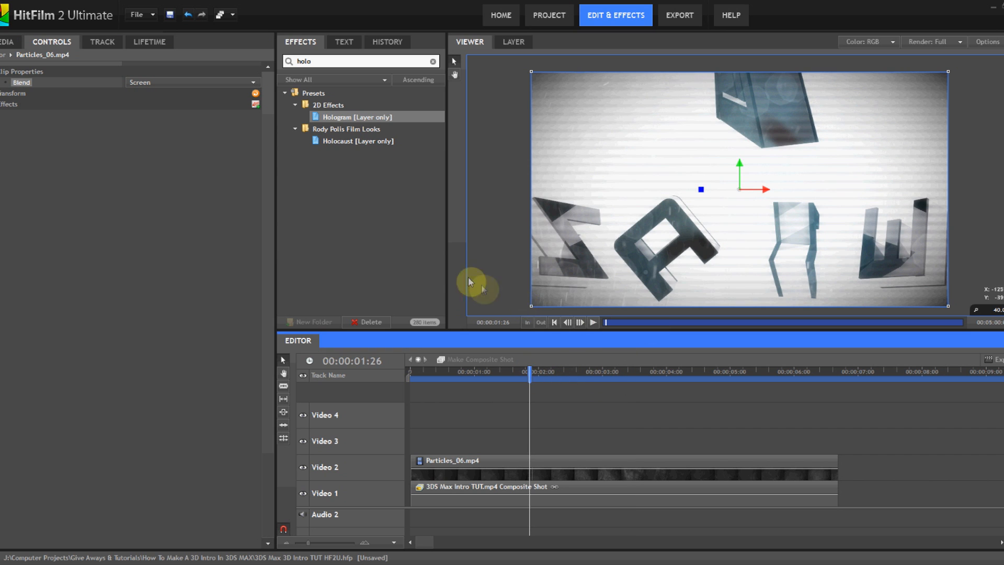
pyautogui.click(807, 371)
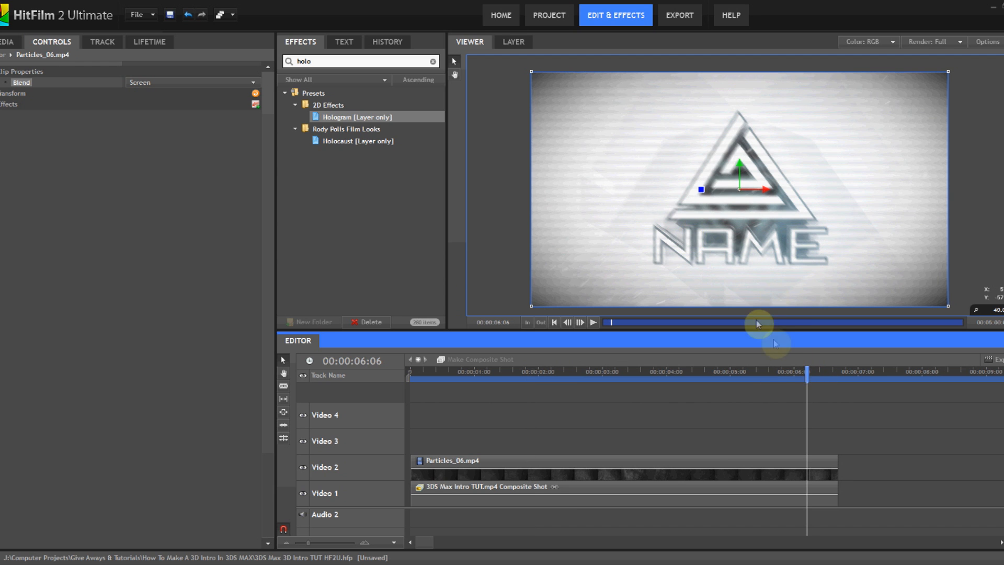
pyautogui.click(800, 372)
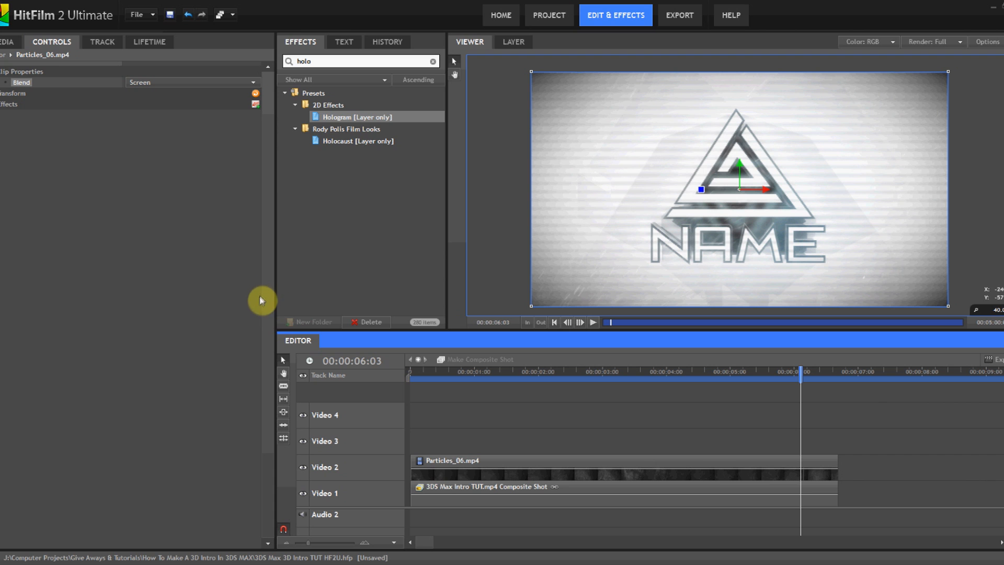
# Step: Place Glow + Dirty Screen.wmv at the start of Video 3 and cut off the part extending past the composite shot's end
pyautogui.click(9, 41)
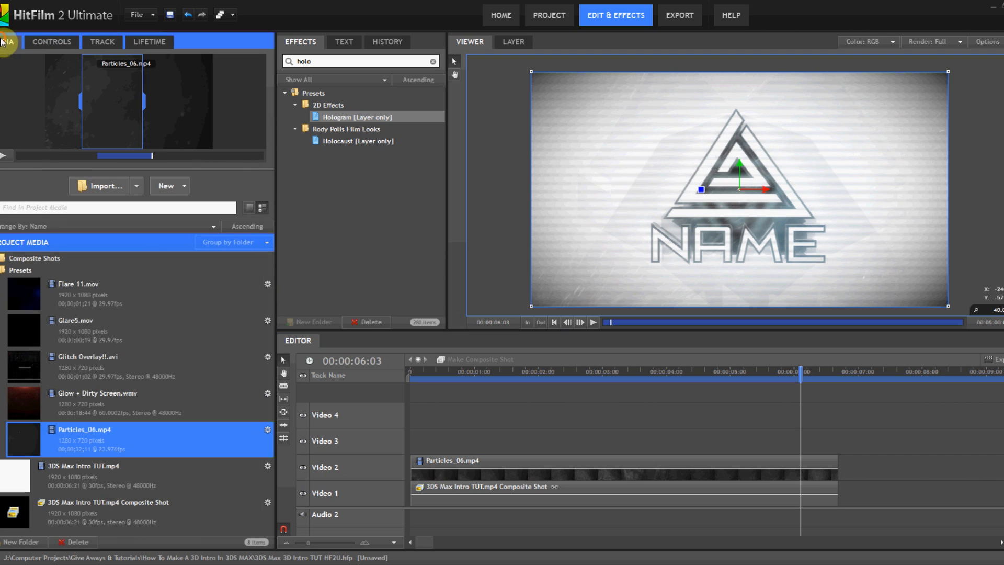
pyautogui.click(127, 399)
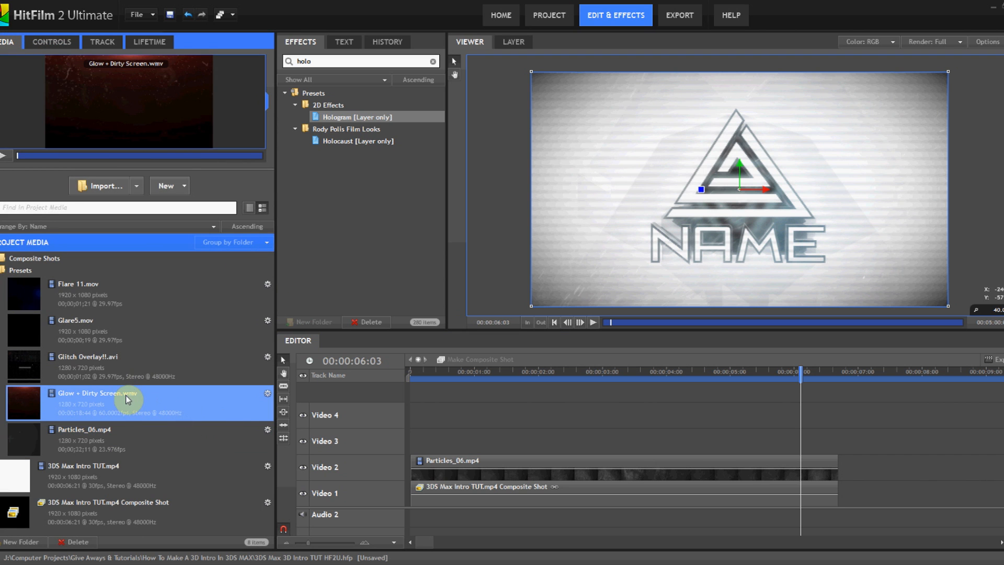
pyautogui.moveTo(100, 413); pyautogui.dragTo(411, 435)
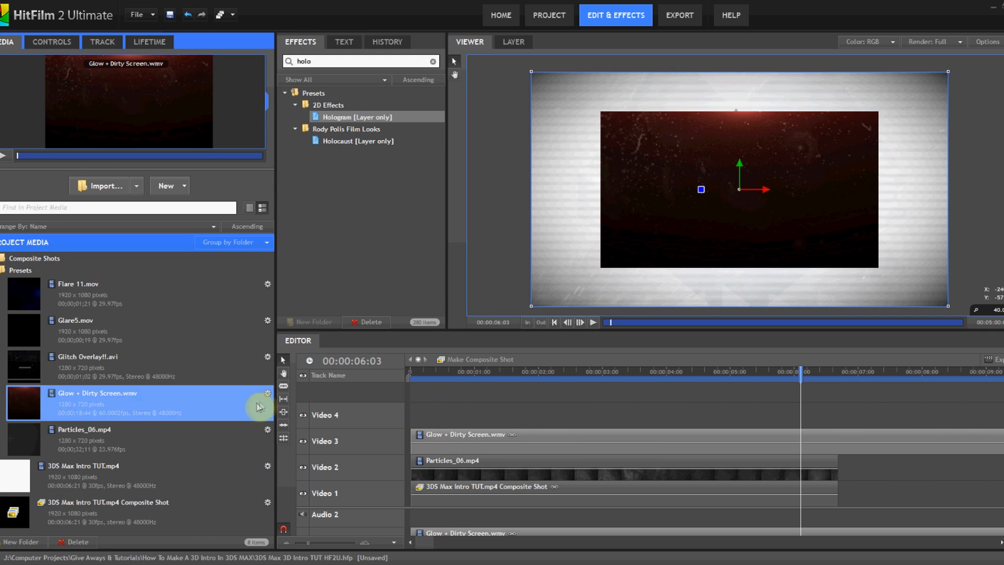
pyautogui.click(860, 448)
pyautogui.click(835, 438)
pyautogui.click(282, 360)
pyautogui.click(848, 435)
pyautogui.press('Delete')
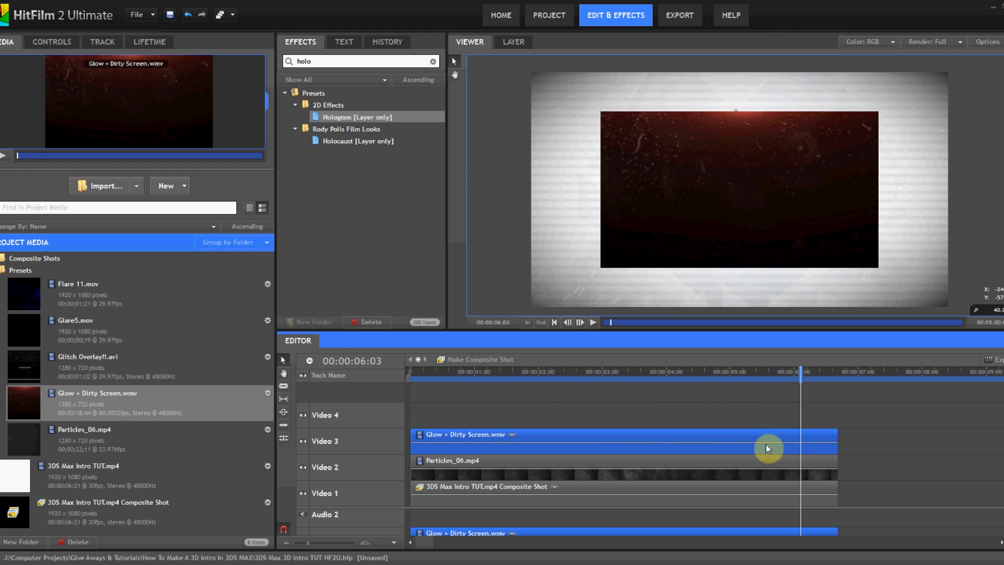
# Step: Fit the Glow + Dirty Screen.wmv clip to the frame
pyautogui.rightClick(729, 435)
pyautogui.moveTo(784, 458)
pyautogui.click(906, 458)
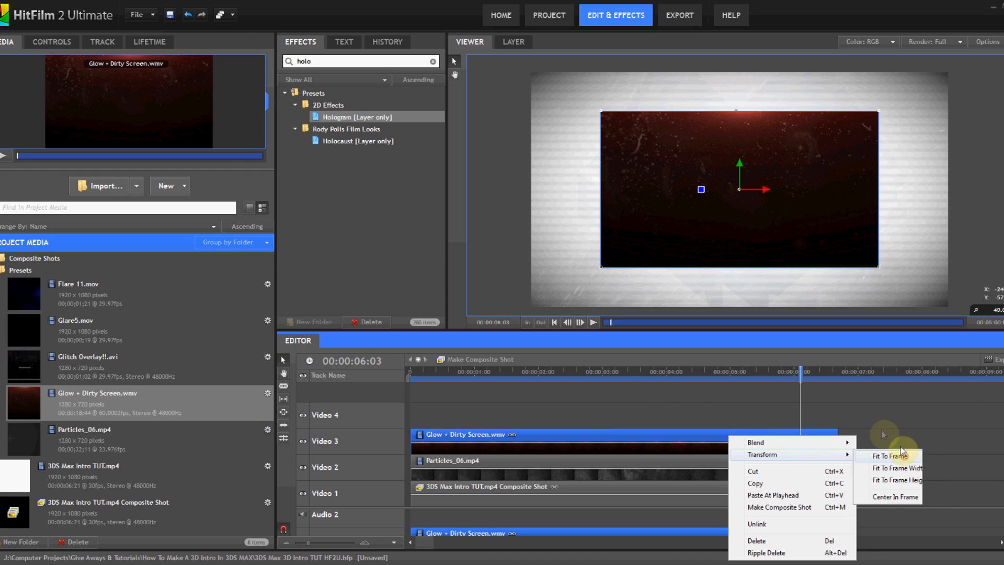
# Step: Set the Glow + Dirty Screen.wmv clip's blend to Screen
pyautogui.click(45, 42)
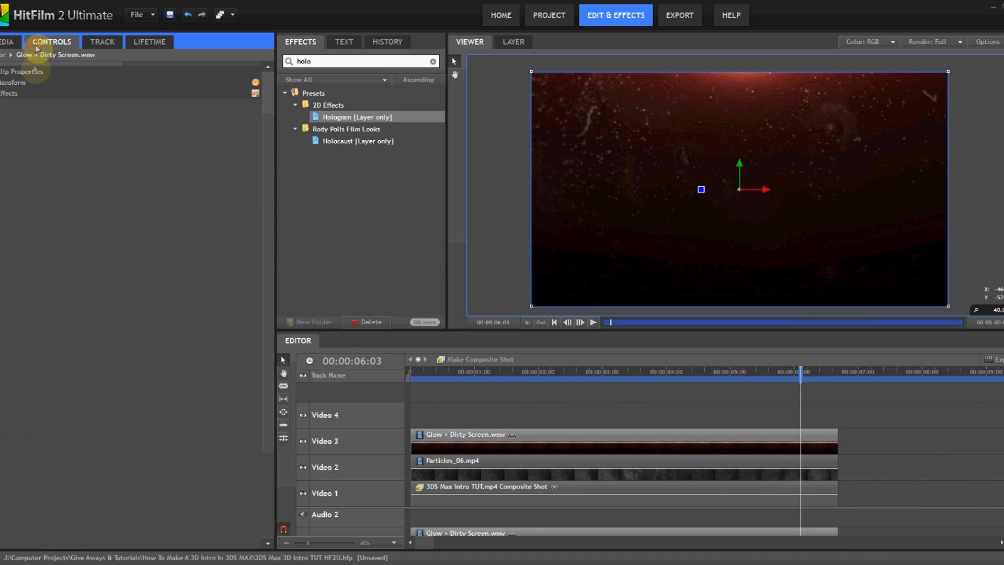
pyautogui.click(127, 83)
pyautogui.click(251, 179)
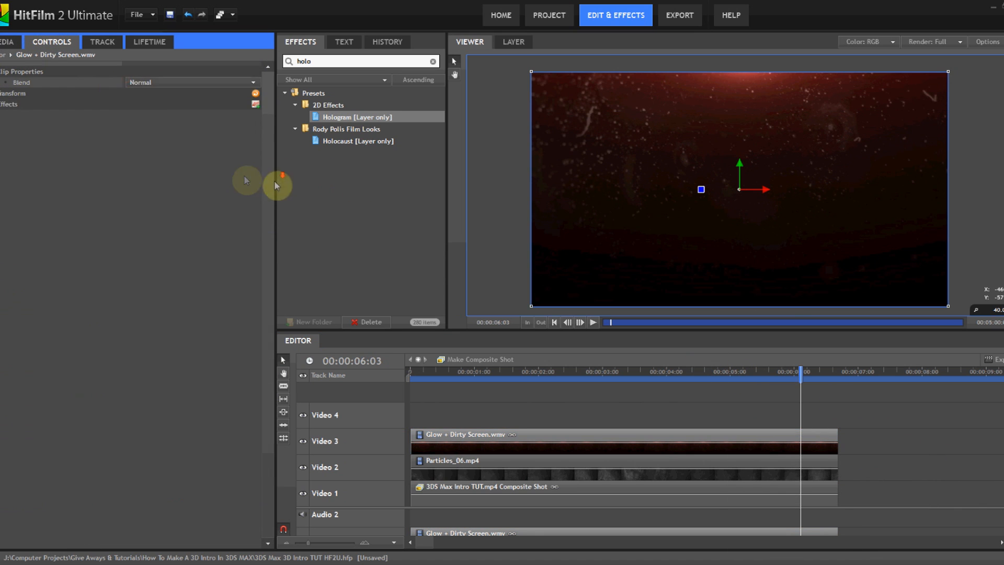
pyautogui.click(160, 82)
pyautogui.scroll(-3, 178, 168)
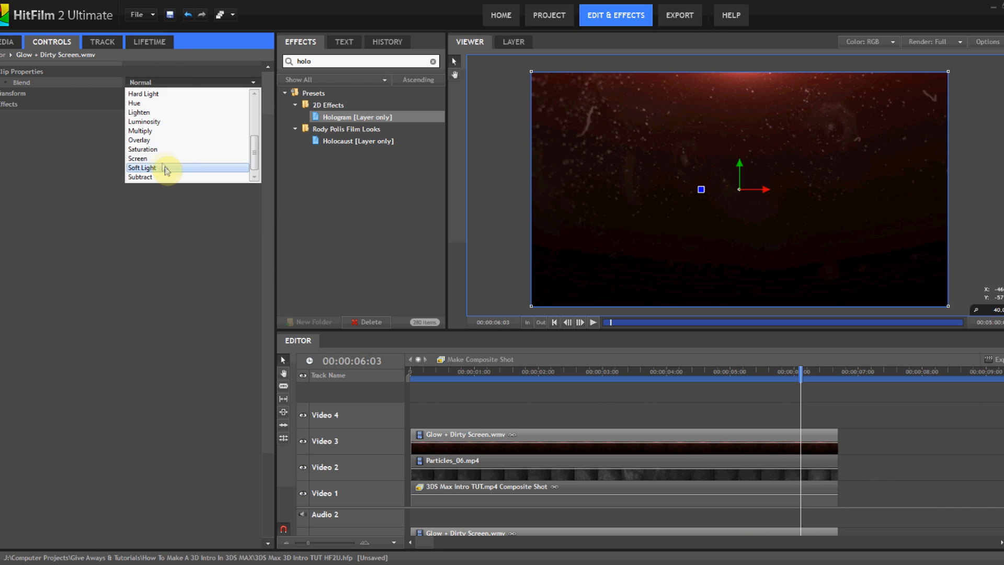
pyautogui.click(162, 158)
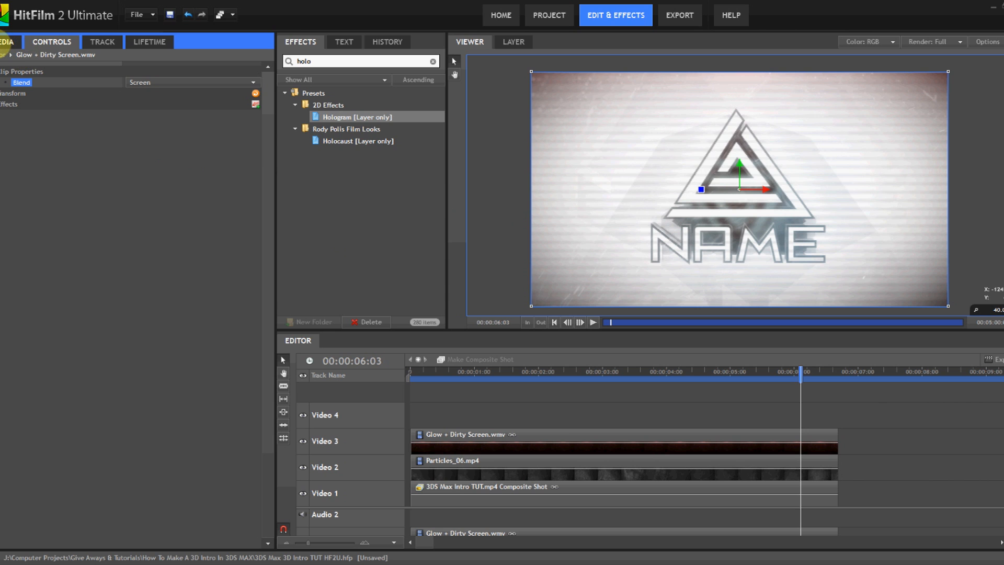
# Step: Find the Color Correction Wheels effect, apply it to the Glow + Dirty Screen.wmv clip and shift its color wheels toward blue
pyautogui.click(340, 58)
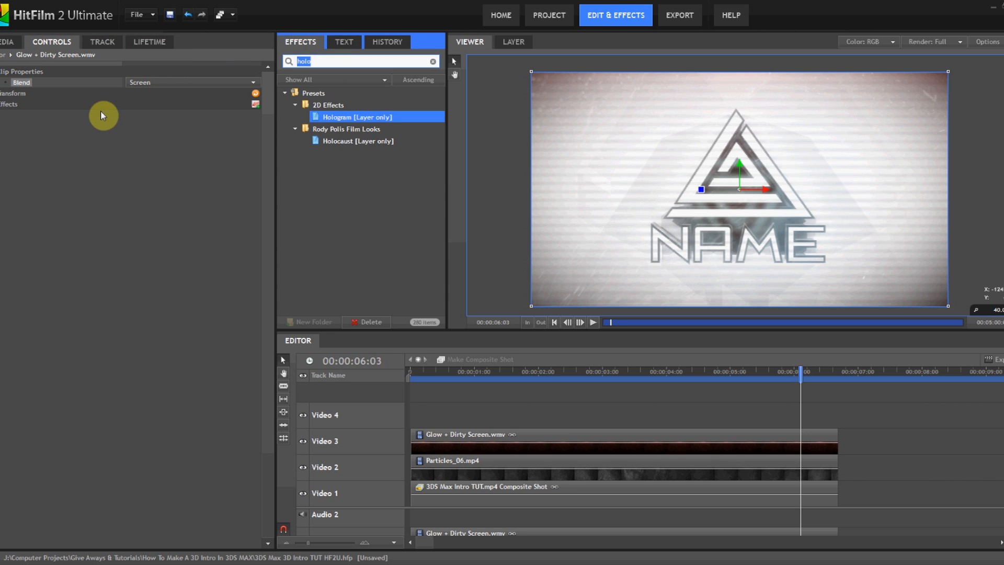
pyautogui.press('BackSpace')
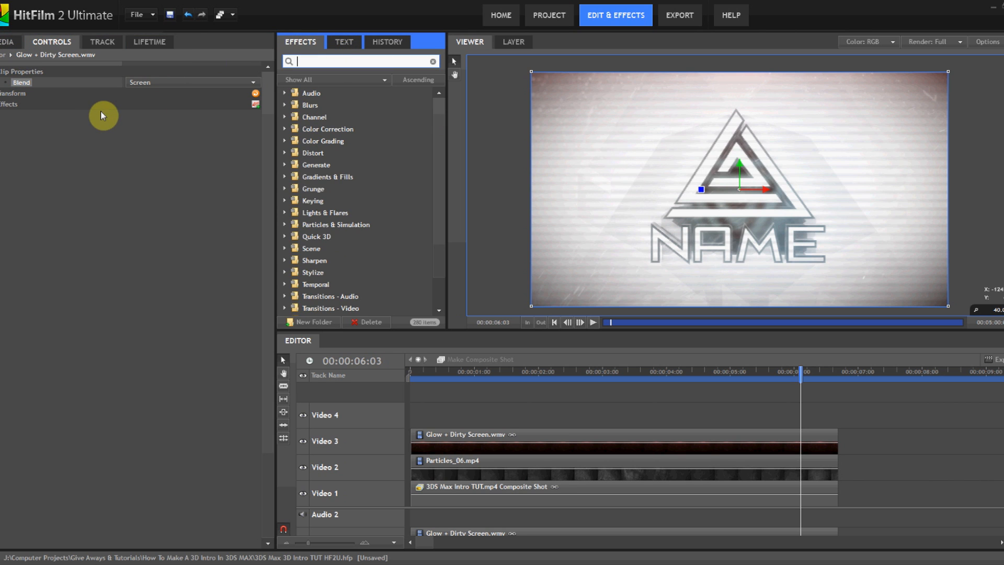
pyautogui.write('color')
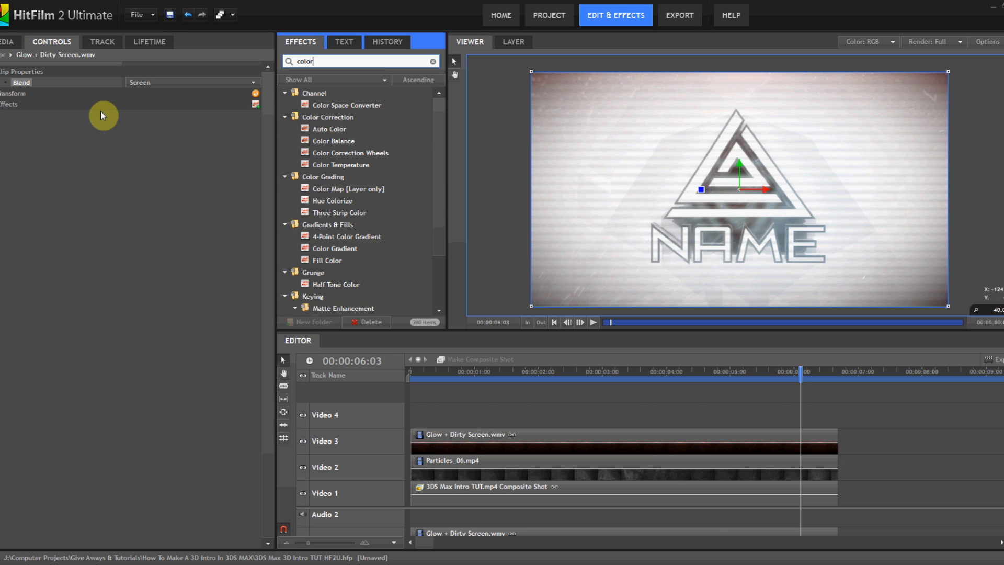
pyautogui.write(' whee')
pyautogui.press('BackSpace')
pyautogui.press('BackSpace')
pyautogui.press('BackSpace')
pyautogui.press('BackSpace')
pyautogui.press('BackSpace')
pyautogui.press('BackSpace')
pyautogui.press('BackSpace')
pyautogui.press('BackSpace')
pyautogui.press('BackSpace')
pyautogui.press('BackSpace')
pyautogui.write('whee')
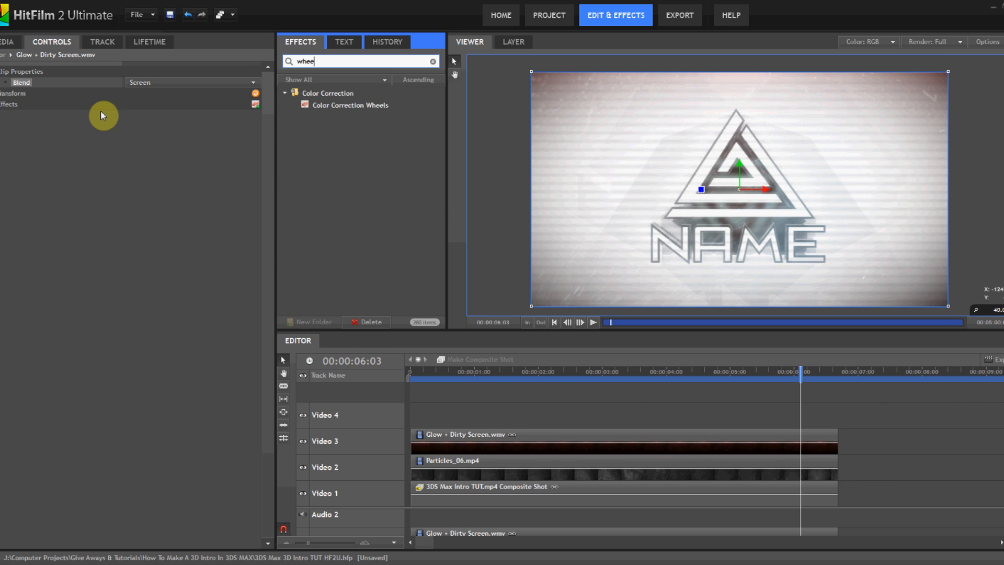
pyautogui.moveTo(372, 105); pyautogui.dragTo(535, 434)
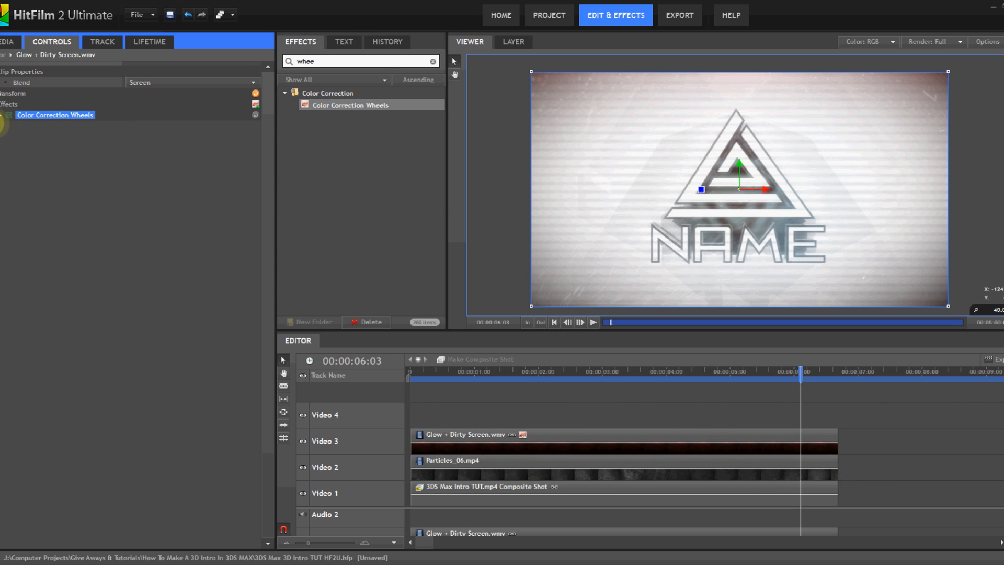
pyautogui.click(1, 116)
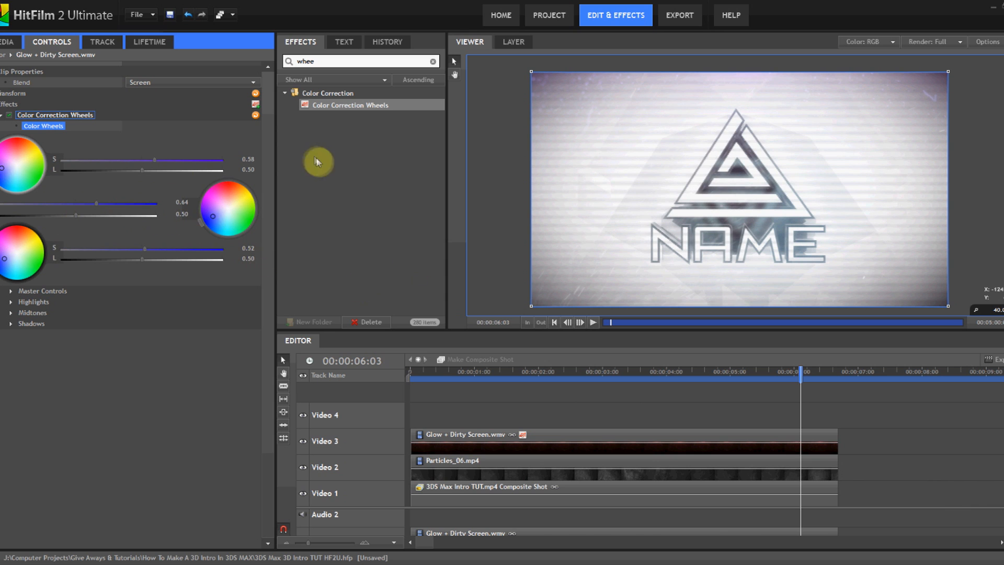
# Step: Preview Glare5.mov and Flare 11.mov, and place Flare 11.mov on Video 4 starting at 00:00:00:23
pyautogui.click(4, 44)
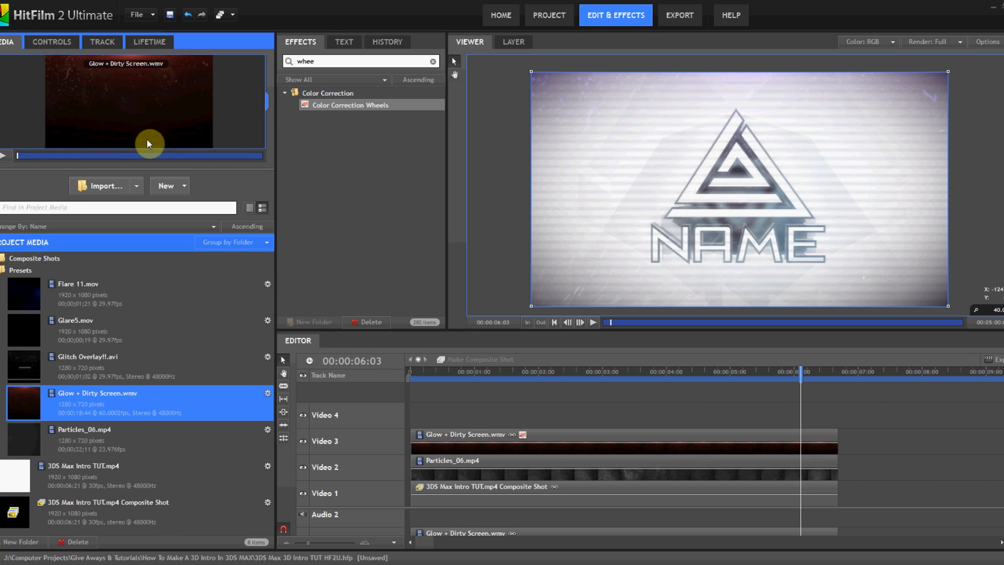
pyautogui.click(114, 317)
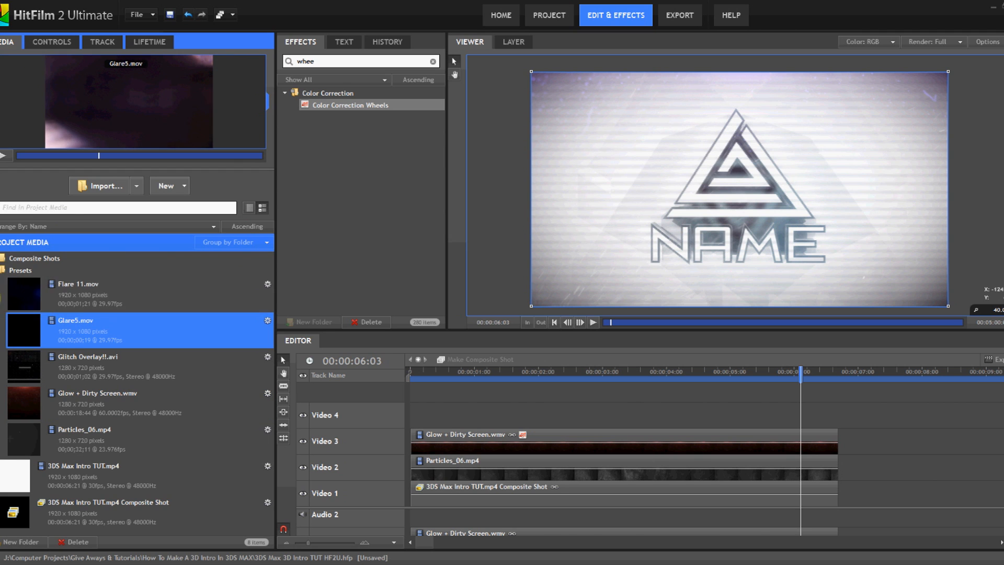
pyautogui.click(141, 288)
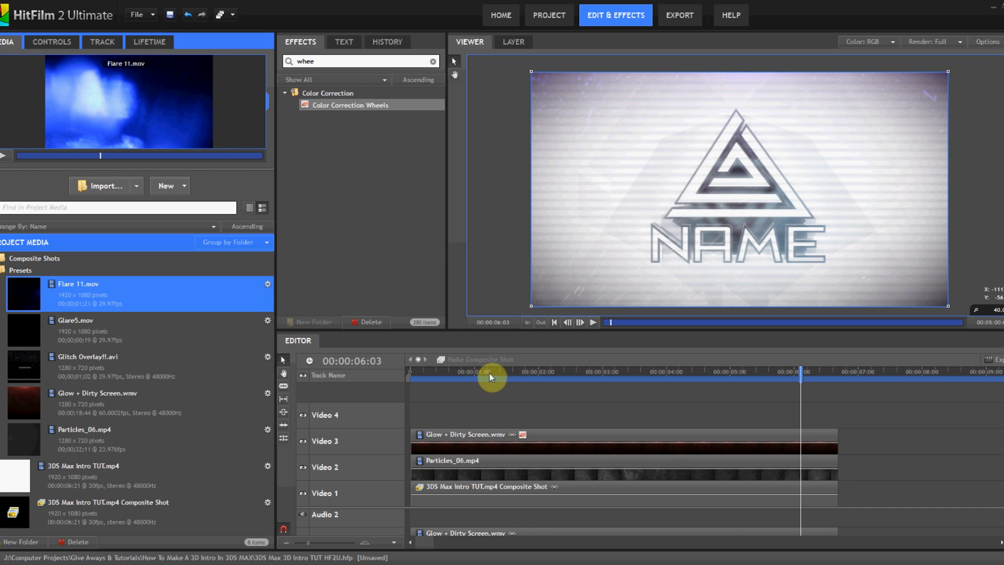
pyautogui.click(459, 370)
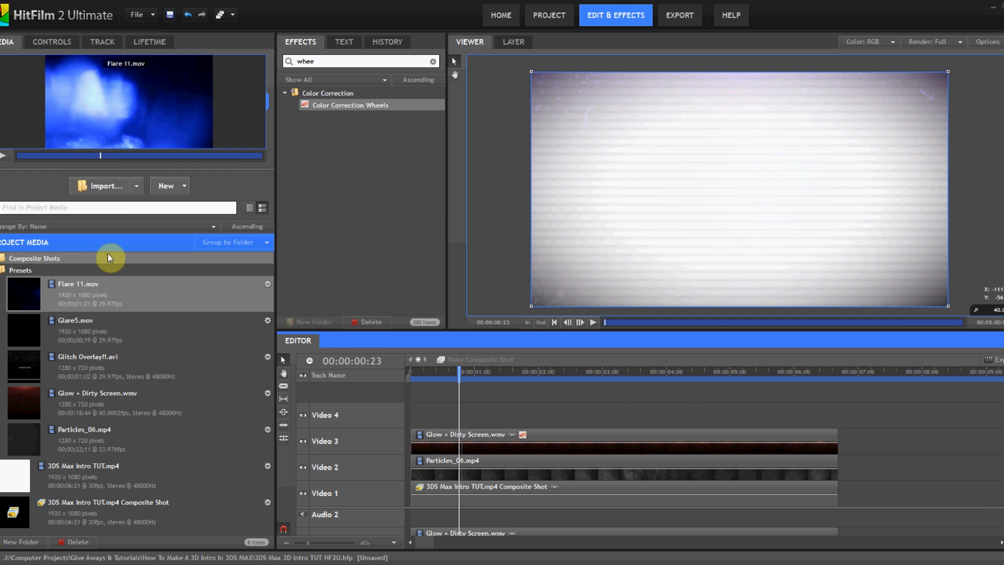
pyautogui.moveTo(79, 287); pyautogui.dragTo(476, 409)
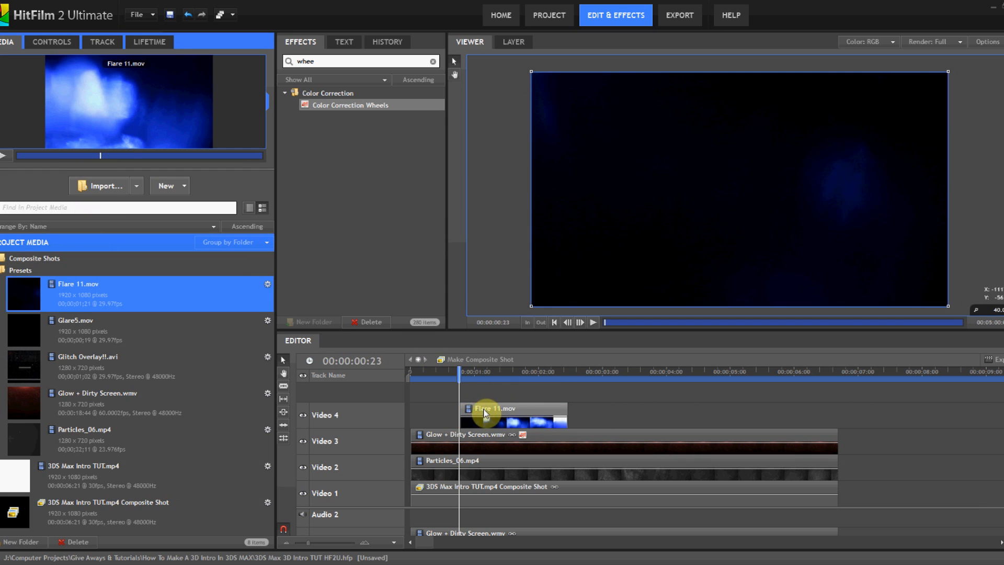
# Step: Set the Flare 11.mov clip's blend to Screen
pyautogui.click(63, 41)
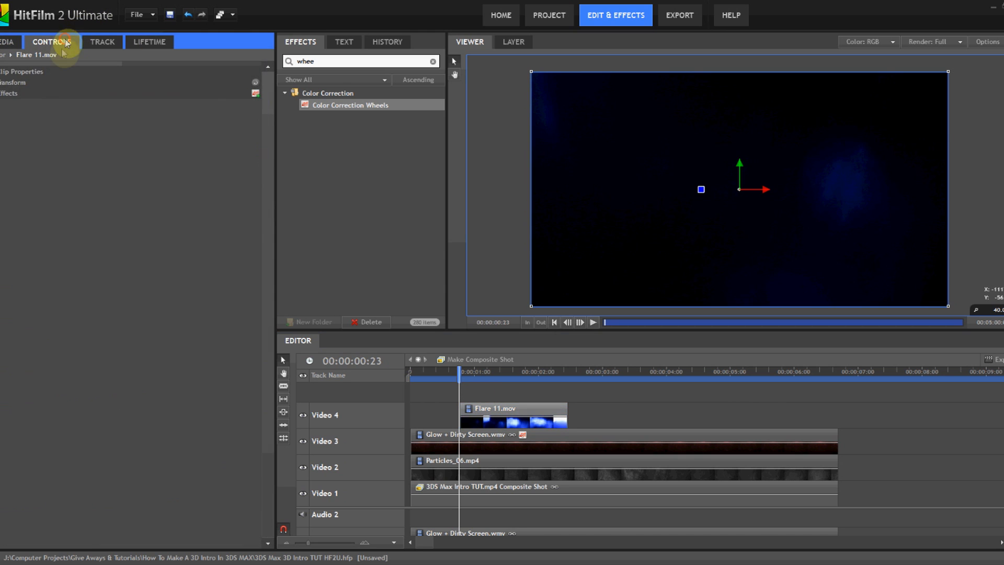
pyautogui.click(3, 72)
pyautogui.click(236, 83)
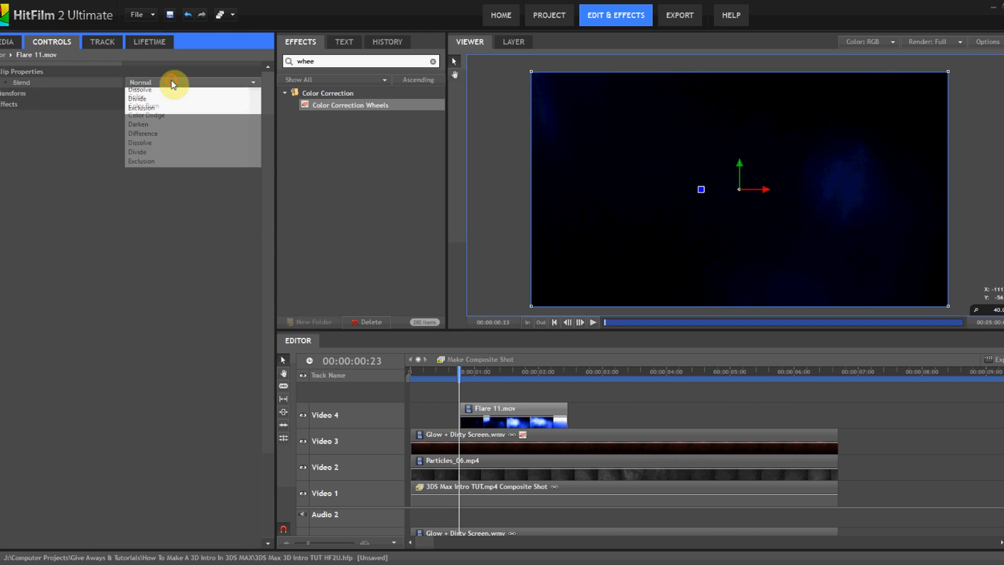
pyautogui.scroll(-3, 186, 157)
pyautogui.click(140, 158)
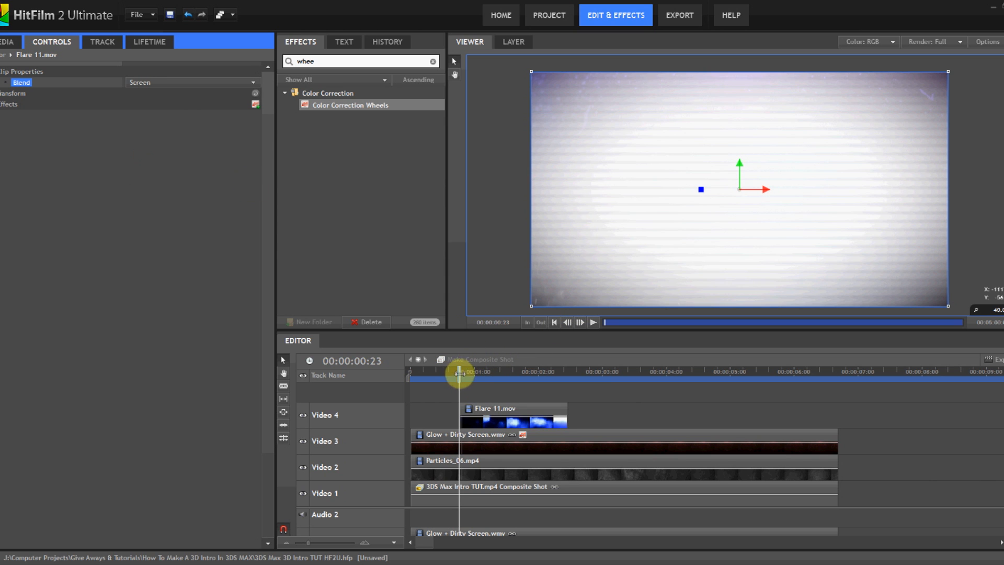
# Step: Add shortened Cross Dissolve transitions to the start and end of the Flare 11.mov clip
pyautogui.click(329, 61)
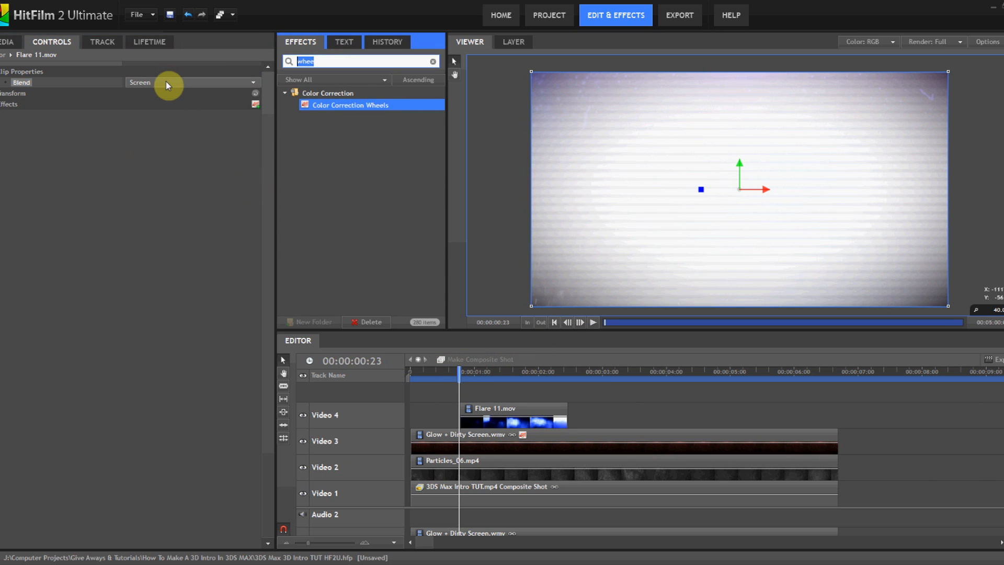
pyautogui.write('cross')
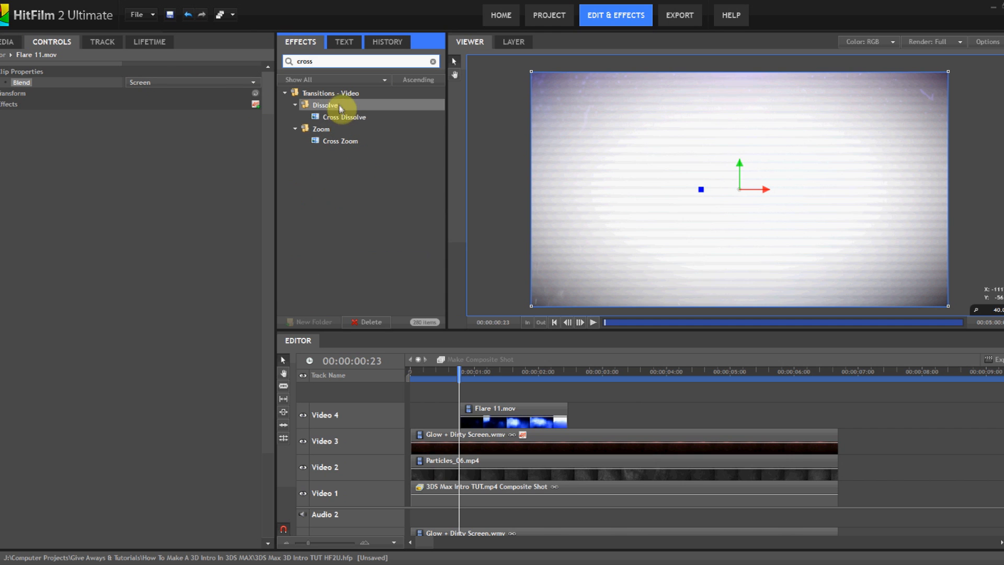
pyautogui.moveTo(343, 116); pyautogui.dragTo(529, 407)
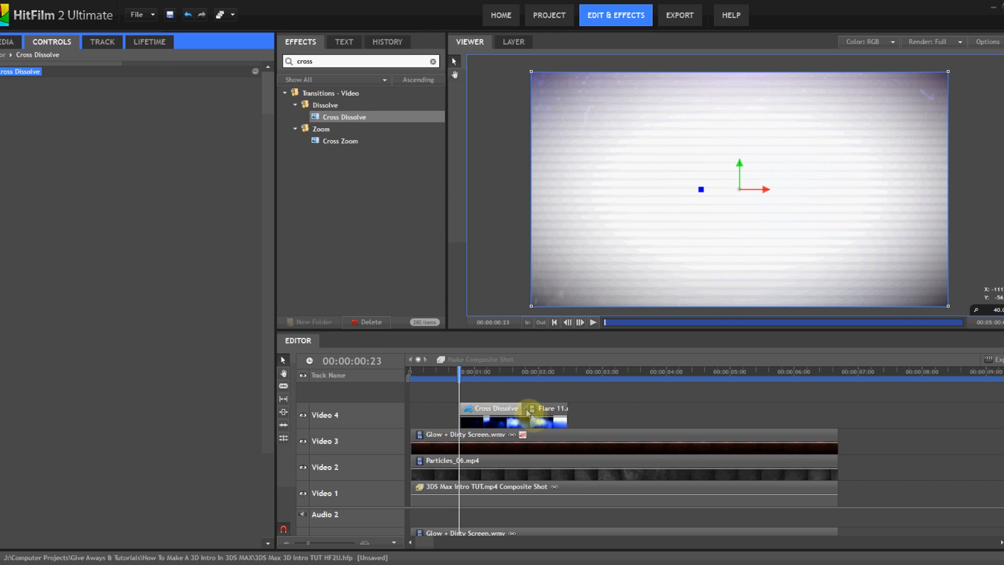
pyautogui.click(521, 410)
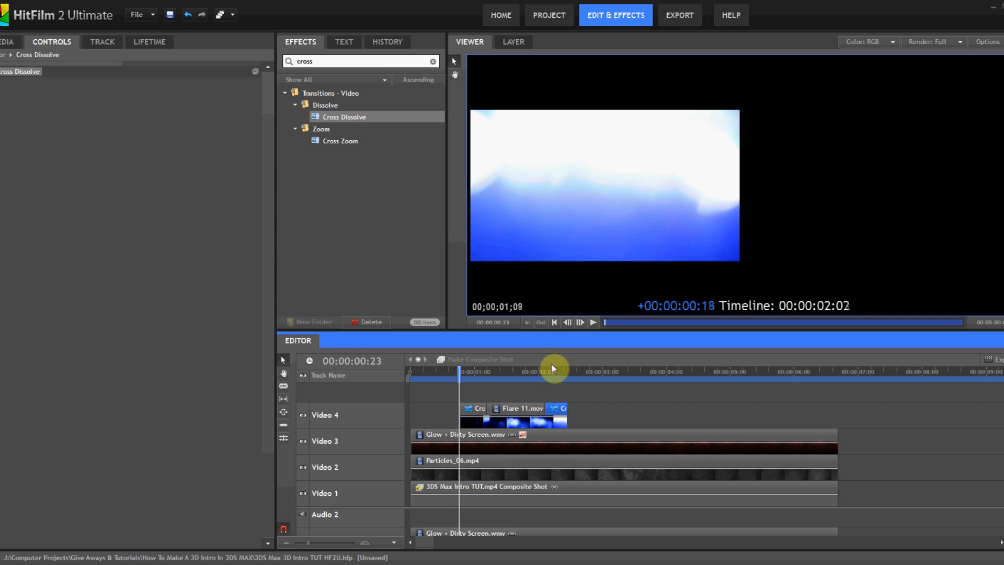
# Step: Check the logo reveal up to 00:00:02:14 and move the Flare 11.mov clip 5 frames earlier, to start at 00:00:00:18
pyautogui.click(527, 373)
pyautogui.moveTo(536, 372); pyautogui.dragTo(570, 368)
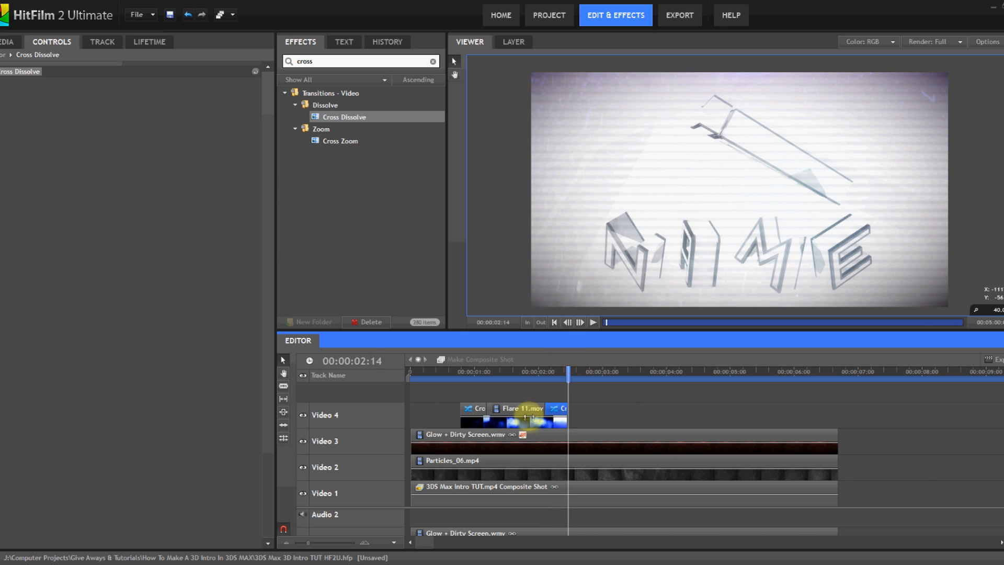
pyautogui.moveTo(550, 425); pyautogui.dragTo(538, 426)
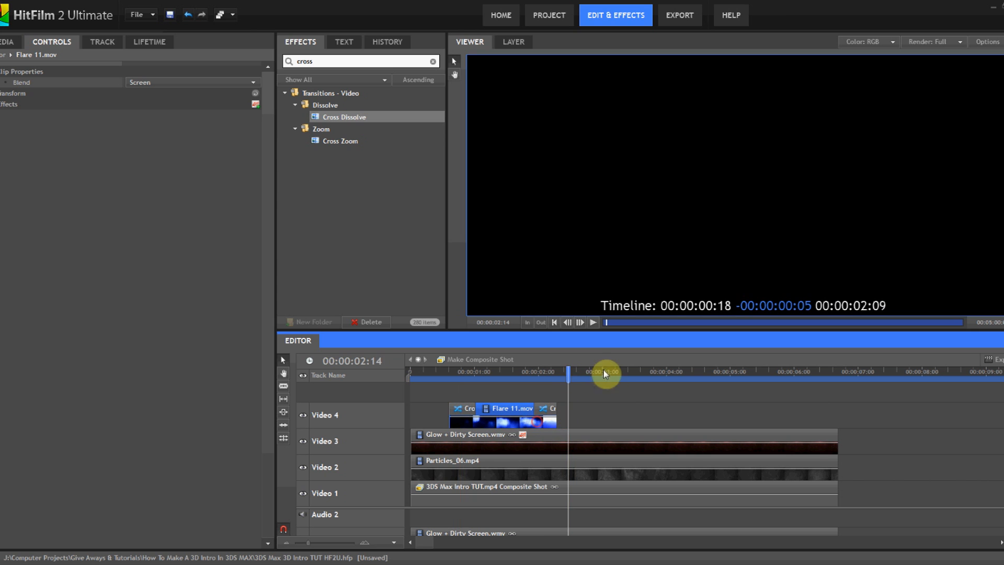
# Step: Place Glare5.mov on Video 4 starting at 00:00:02:14, after the Flare 11.mov clip
pyautogui.click(10, 42)
pyautogui.click(108, 336)
pyautogui.moveTo(107, 337); pyautogui.dragTo(655, 418)
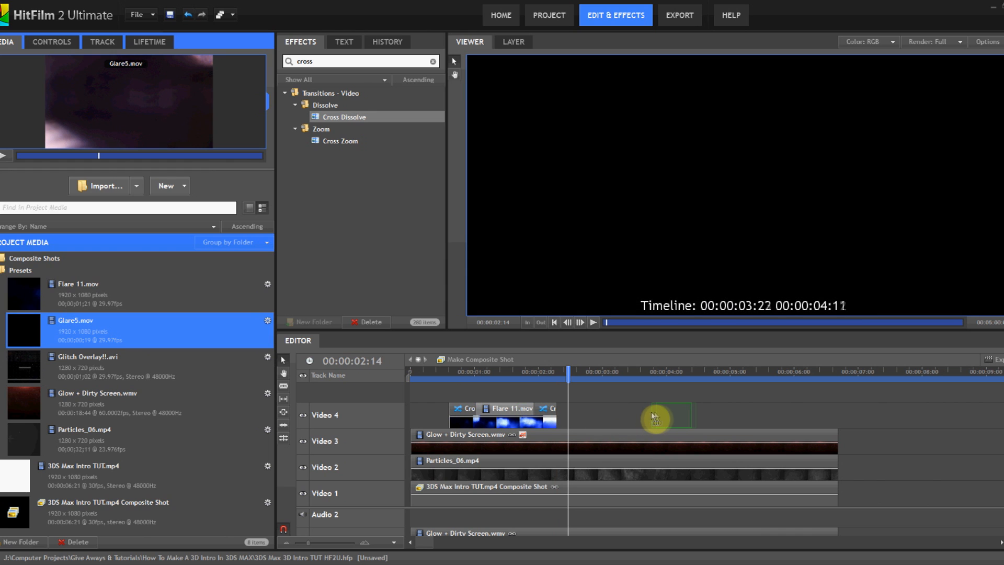
pyautogui.moveTo(569, 417); pyautogui.dragTo(572, 372)
# Step: Set the Glare5.mov clip's blend to Screen
pyautogui.click(48, 42)
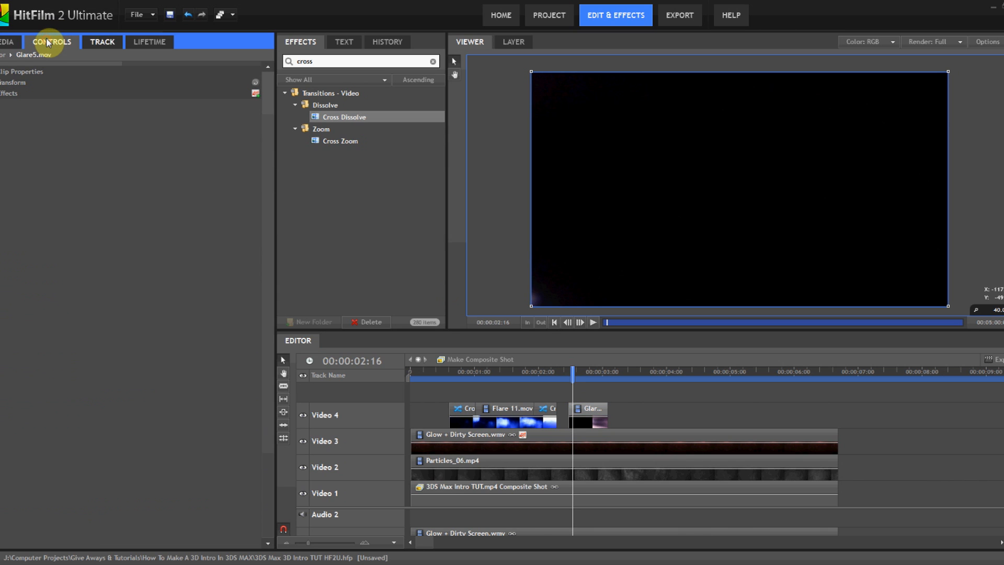
pyautogui.click(5, 72)
pyautogui.click(147, 82)
pyautogui.scroll(-2, 160, 169)
pyautogui.click(157, 158)
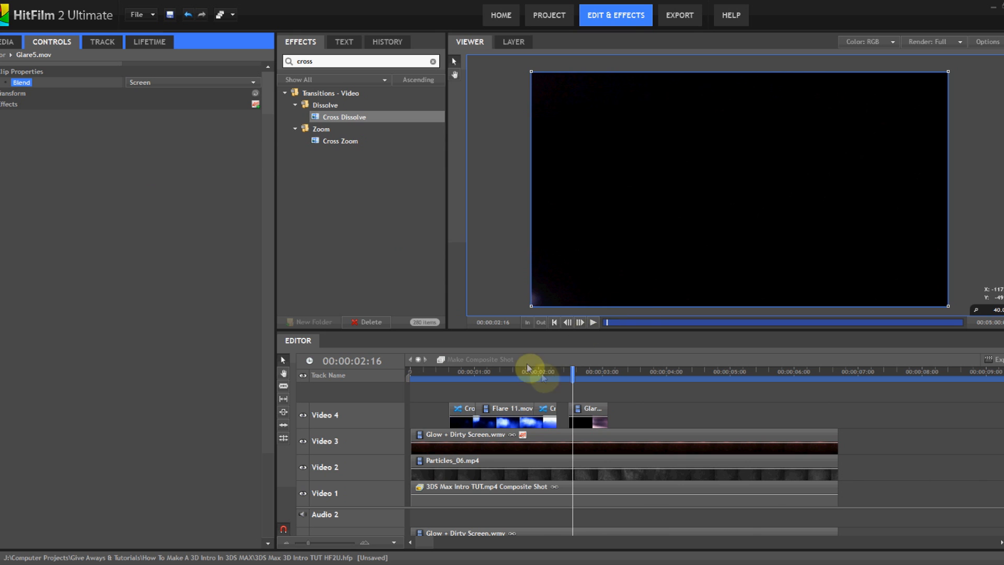
# Step: Move the Glare5.mov clip to start just before the 3-second mark and check the intro up to 00:00:05:13
pyautogui.moveTo(572, 374); pyautogui.dragTo(673, 382)
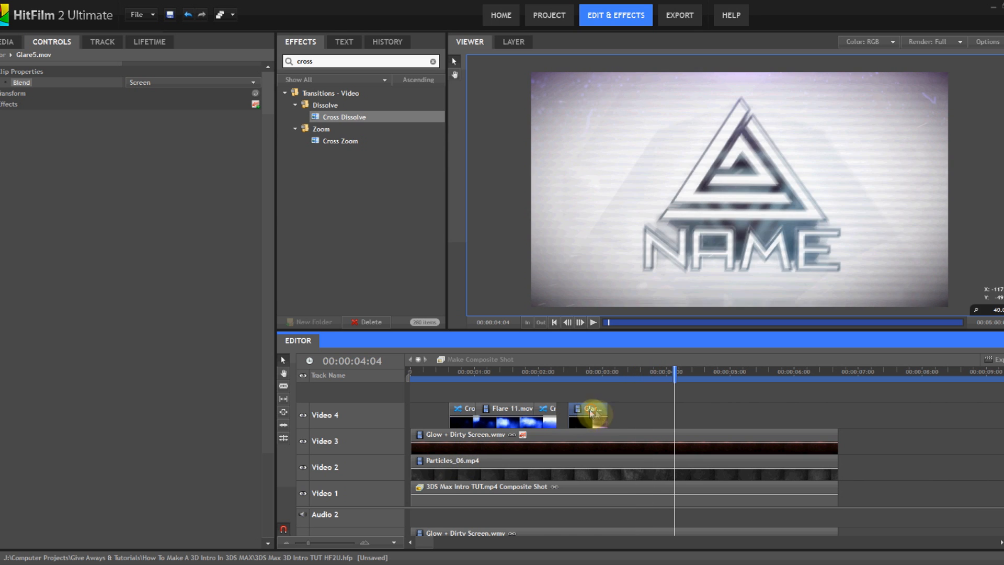
pyautogui.moveTo(589, 410); pyautogui.dragTo(601, 410)
pyautogui.click(572, 370)
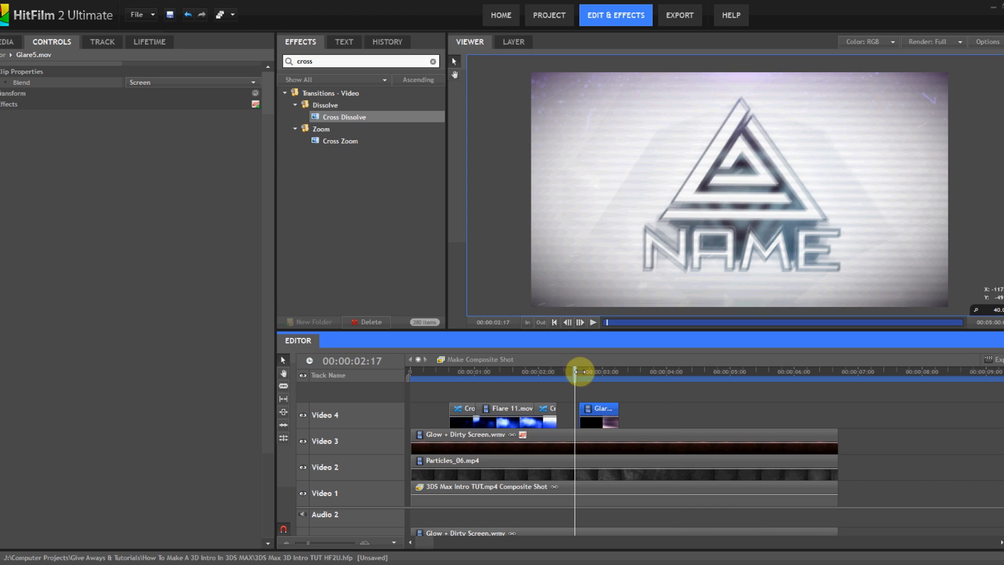
pyautogui.moveTo(584, 372); pyautogui.dragTo(757, 374)
pyautogui.click(714, 372)
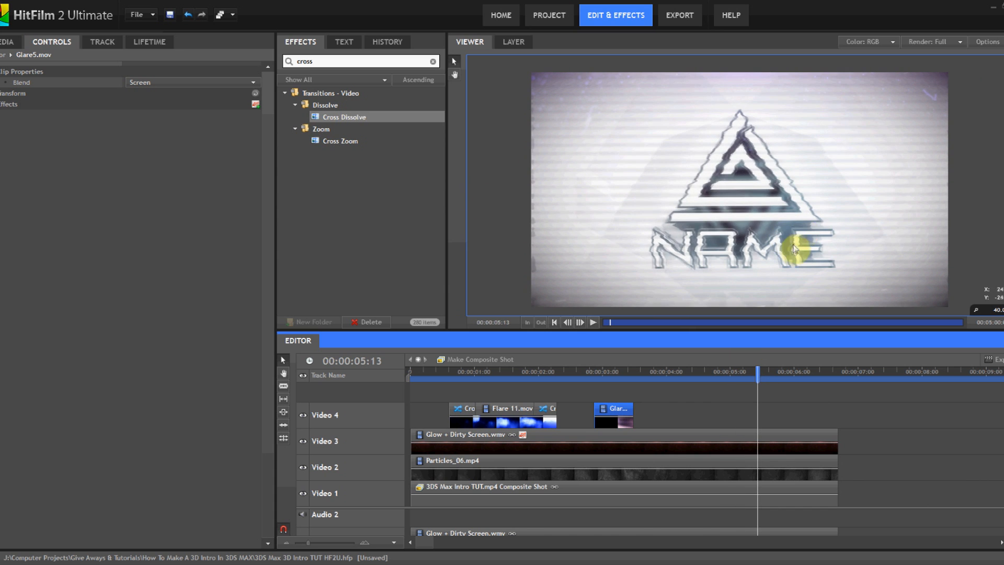
# Step: Add Fade to Color transitions at the start and end of the clips on Video 1, Video 2 and Video 3
pyautogui.click(334, 62)
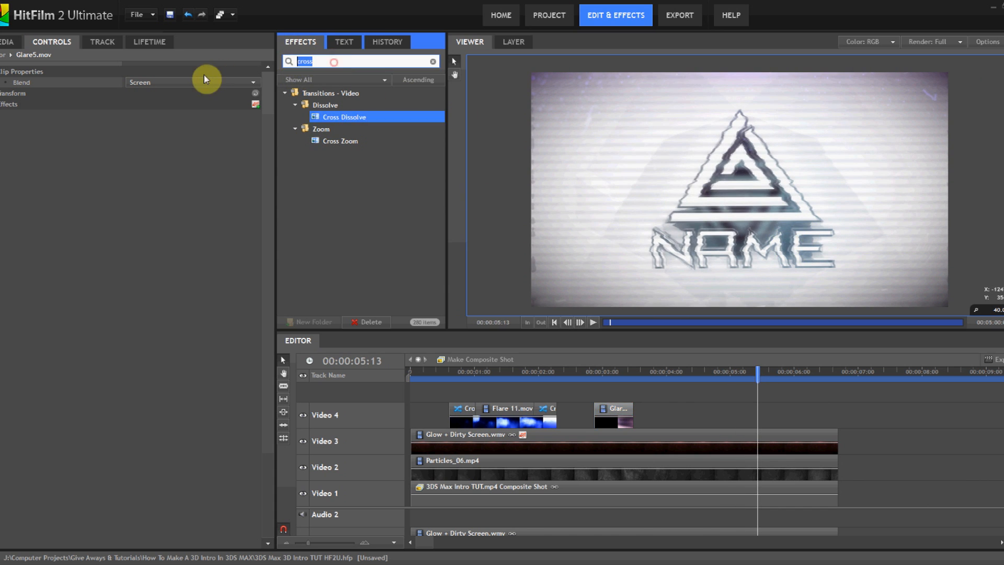
pyautogui.press('BackSpace')
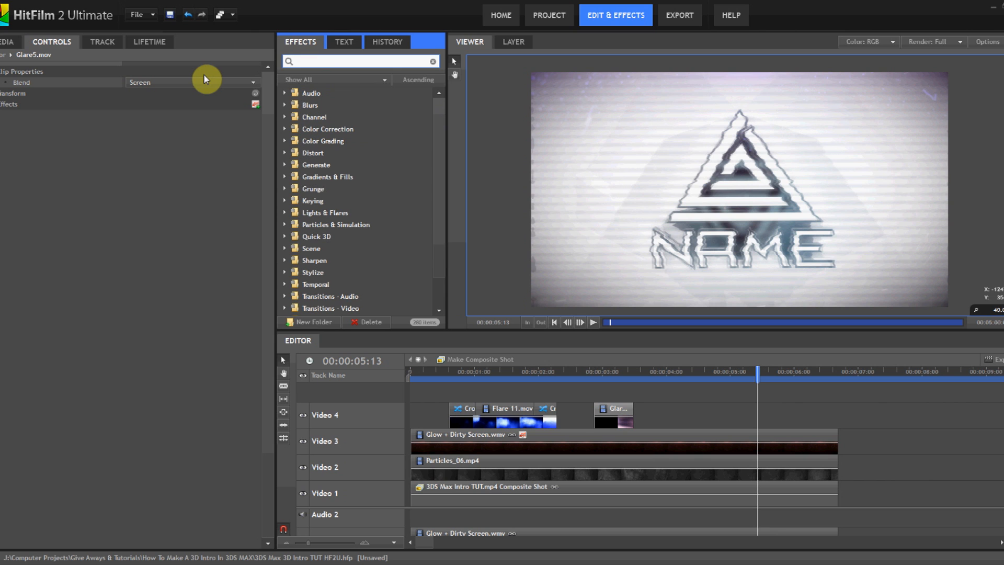
pyautogui.write('fade')
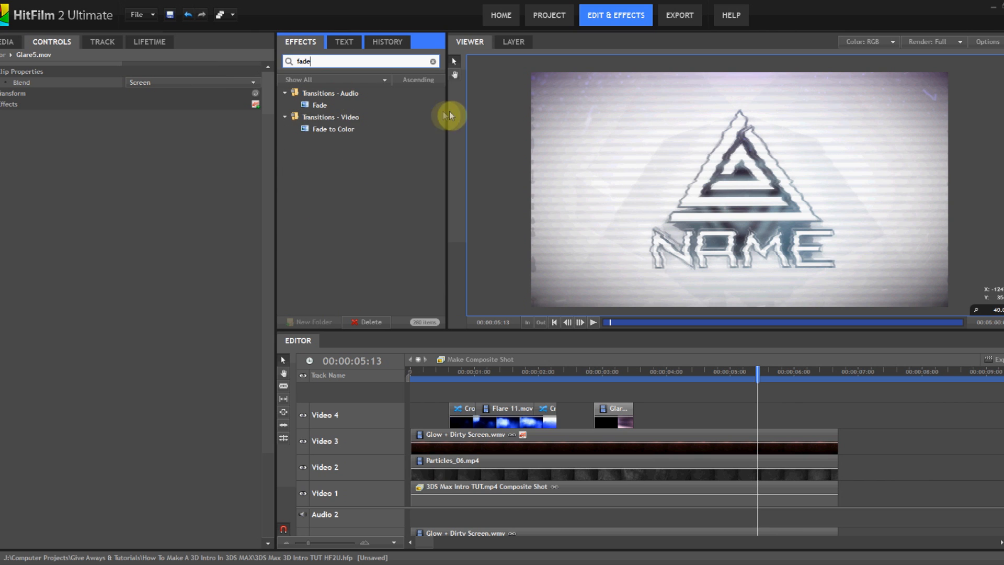
pyautogui.moveTo(409, 133); pyautogui.dragTo(827, 438)
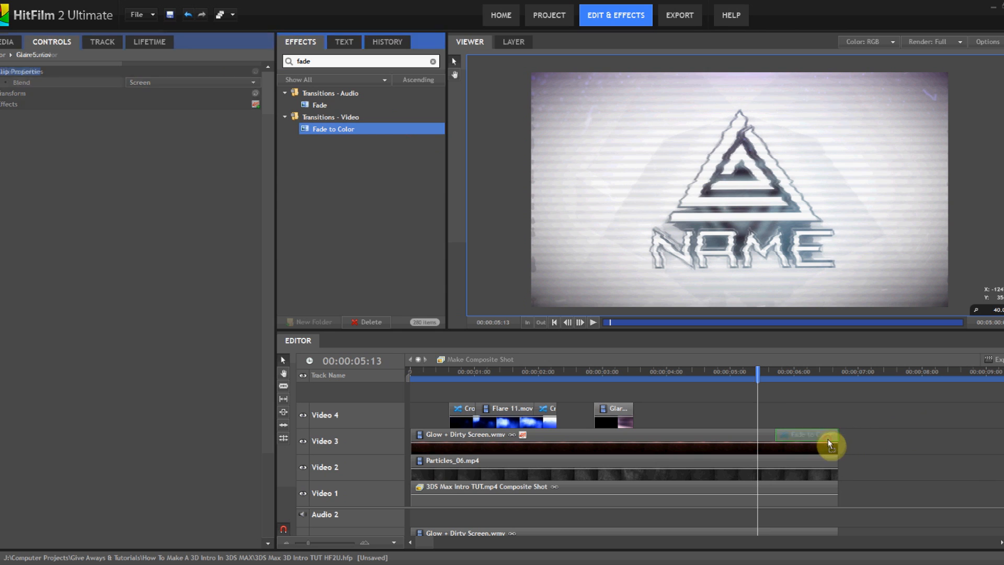
pyautogui.moveTo(399, 133); pyautogui.dragTo(808, 459)
pyautogui.moveTo(392, 129); pyautogui.dragTo(813, 490)
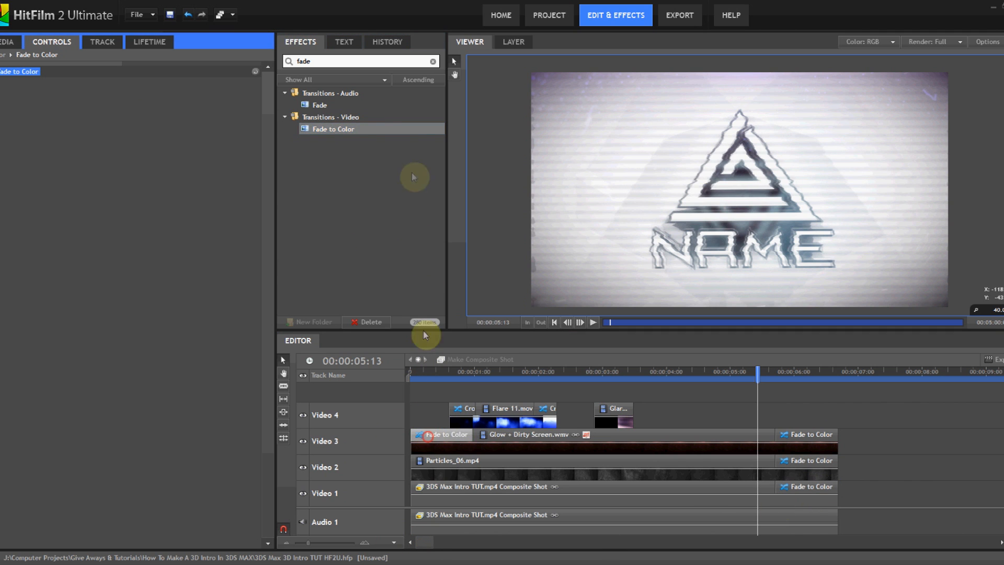
pyautogui.moveTo(359, 127); pyautogui.dragTo(448, 433)
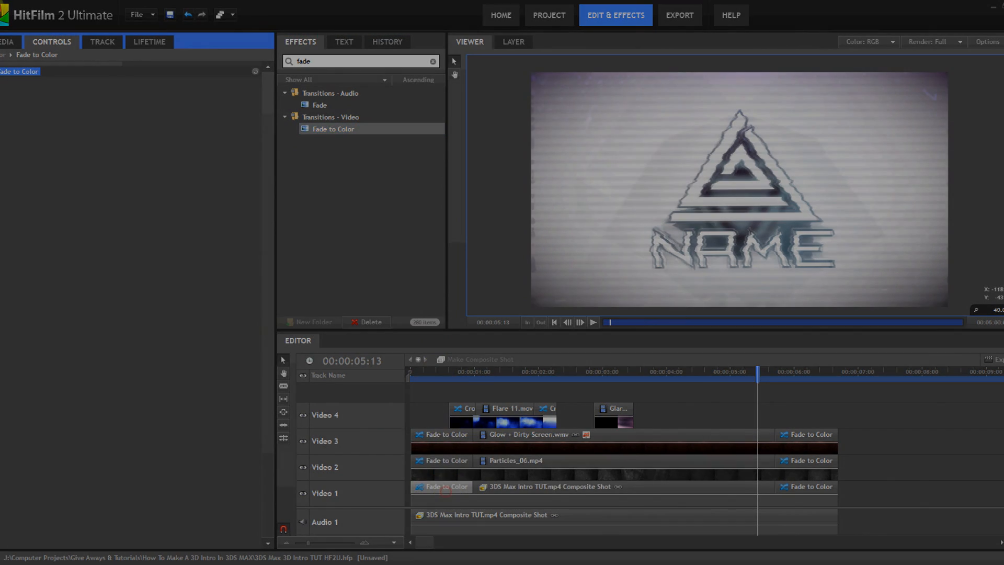